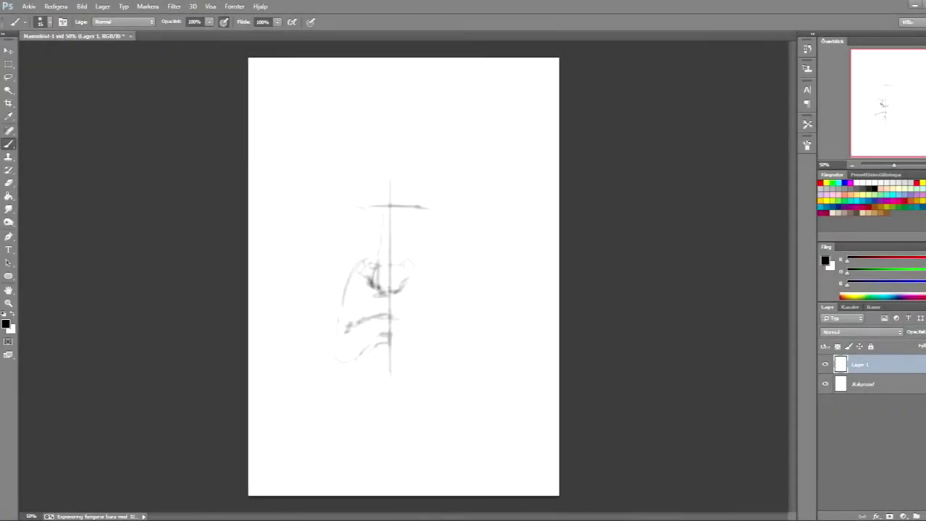
# Sketch the forehead, brow, cheek, jaw, right eye socket, face contour, mouth and chin lines
pyautogui.moveTo(322, 206); pyautogui.dragTo(369, 226)
pyautogui.moveTo(330, 269); pyautogui.dragTo(390, 340)
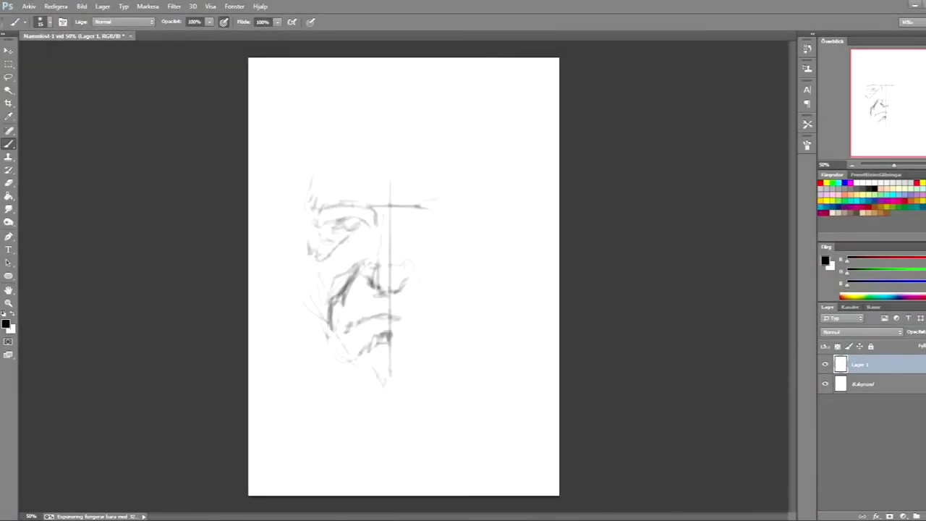
pyautogui.moveTo(331, 206)
pyautogui.mouseDown()
pyautogui.moveTo(405, 203)
pyautogui.moveTo(404, 281)
pyautogui.moveTo(447, 275)
pyautogui.mouseUp()
pyautogui.moveTo(409, 214); pyautogui.dragTo(458, 230)
pyautogui.moveTo(467, 197); pyautogui.dragTo(461, 254)
pyautogui.moveTo(434, 174); pyautogui.dragTo(459, 183)
pyautogui.moveTo(434, 279); pyautogui.dragTo(424, 322)
pyautogui.moveTo(397, 382); pyautogui.dragTo(431, 392)
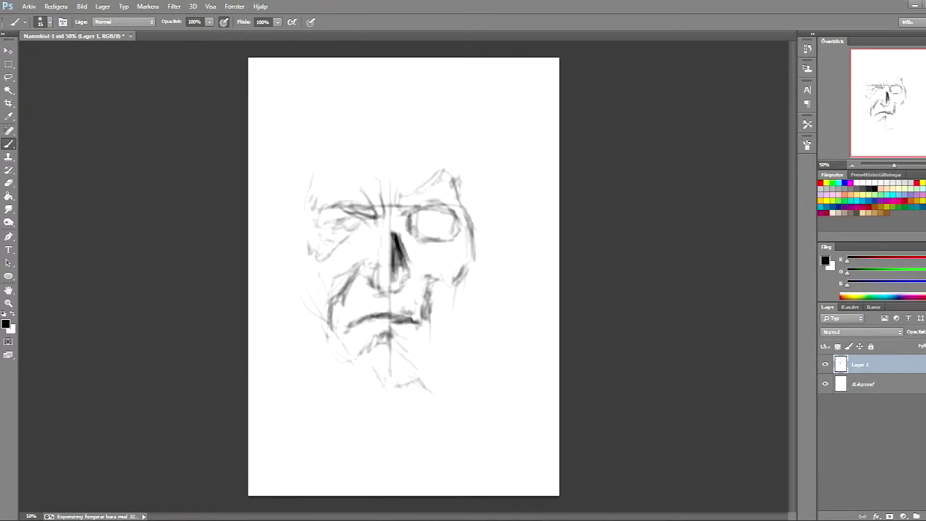
pyautogui.moveTo(452, 154); pyautogui.dragTo(471, 210)
# Add a new layer, Lager 2, and paint dark strokes down the nose
pyautogui.hotkey('ctrl', 'shift', 'n')
pyautogui.press('Return')
pyautogui.moveTo(391, 210); pyautogui.dragTo(402, 293)
# Fill the right eye socket with black and darken the nose, brow and cheeks
pyautogui.moveTo(380, 190); pyautogui.dragTo(373, 246)
pyautogui.moveTo(319, 223)
pyautogui.mouseDown()
pyautogui.moveTo(366, 217)
pyautogui.moveTo(374, 246)
pyautogui.mouseUp()
pyautogui.moveTo(391, 206); pyautogui.dragTo(397, 282)
pyautogui.moveTo(384, 185); pyautogui.dragTo(412, 217)
pyautogui.moveTo(412, 209); pyautogui.dragTo(456, 231)
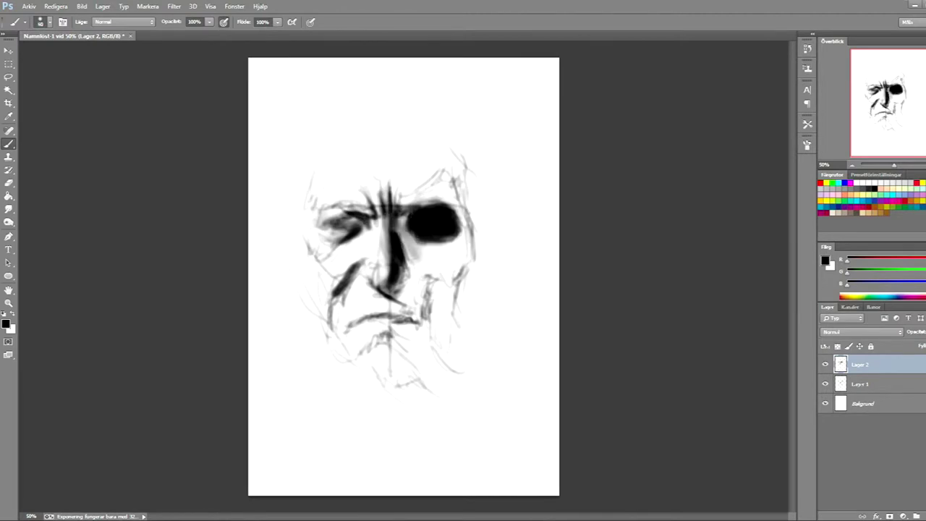
pyautogui.moveTo(394, 275); pyautogui.dragTo(412, 304)
pyautogui.moveTo(433, 275); pyautogui.dragTo(427, 318)
# Shade the cheeks, nose and under the lower lip, with a grey haze above the forehead
pyautogui.moveTo(466, 227); pyautogui.dragTo(434, 322)
pyautogui.moveTo(405, 242); pyautogui.dragTo(412, 318)
pyautogui.moveTo(348, 332)
pyautogui.mouseDown()
pyautogui.moveTo(401, 340)
pyautogui.moveTo(391, 318)
pyautogui.mouseUp()
pyautogui.moveTo(326, 261); pyautogui.dragTo(348, 337)
pyautogui.moveTo(383, 254); pyautogui.dragTo(419, 314)
pyautogui.moveTo(394, 210); pyautogui.dragTo(452, 249)
pyautogui.moveTo(405, 144); pyautogui.dragTo(463, 202)
# Shade the lower face and mouth, with heavy dark strokes along the right jaw and chin
pyautogui.moveTo(361, 333); pyautogui.dragTo(456, 398)
pyautogui.moveTo(293, 225); pyautogui.dragTo(333, 285)
pyautogui.moveTo(337, 235); pyautogui.dragTo(372, 269)
pyautogui.moveTo(384, 221)
pyautogui.mouseDown()
pyautogui.moveTo(387, 282)
pyautogui.moveTo(427, 362)
pyautogui.mouseUp()
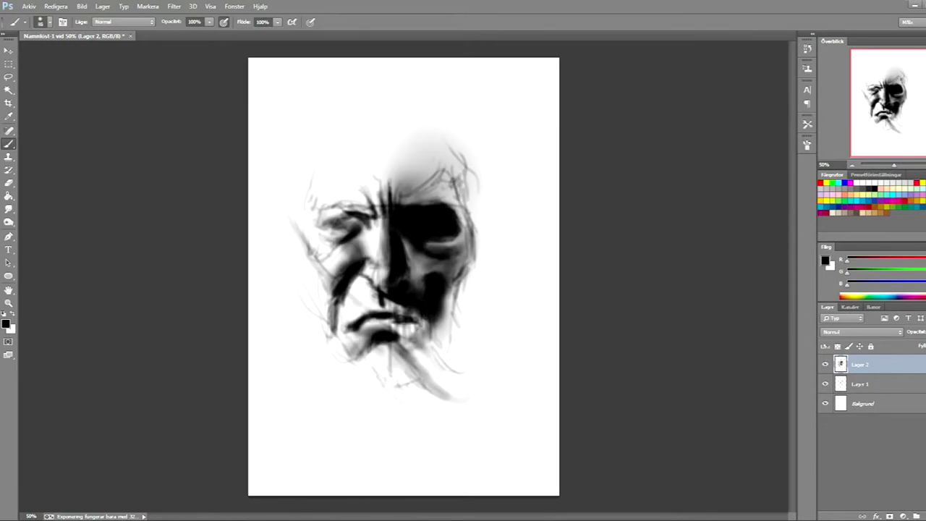
pyautogui.moveTo(434, 275); pyautogui.dragTo(463, 379)
pyautogui.moveTo(462, 274); pyautogui.dragTo(473, 362)
pyautogui.moveTo(376, 355); pyautogui.dragTo(420, 390)
# Darken the left eye and brow, haze the forehead, and deepen the eye socket and chin
pyautogui.moveTo(318, 217)
pyautogui.mouseDown()
pyautogui.moveTo(366, 225)
pyautogui.moveTo(376, 181)
pyautogui.mouseUp()
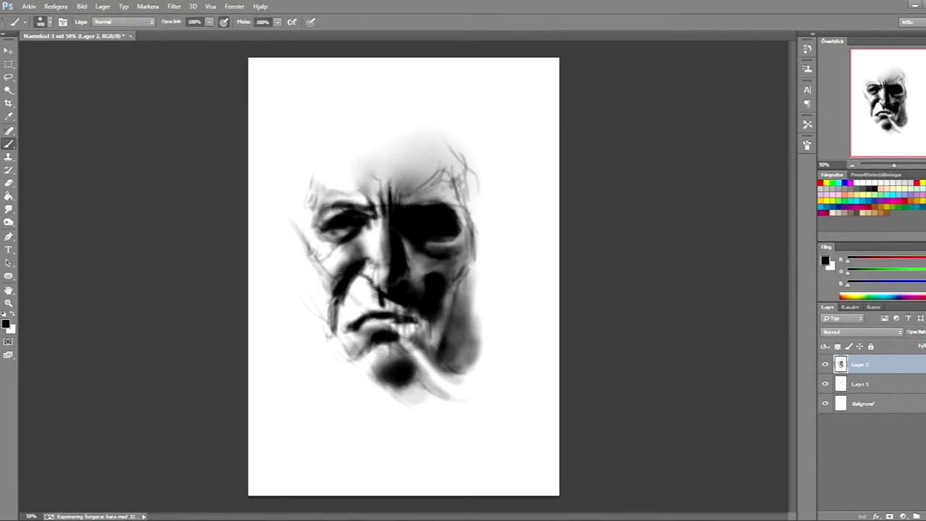
pyautogui.moveTo(347, 145); pyautogui.dragTo(470, 188)
pyautogui.moveTo(412, 235); pyautogui.dragTo(459, 242)
pyautogui.moveTo(390, 304); pyautogui.dragTo(434, 350)
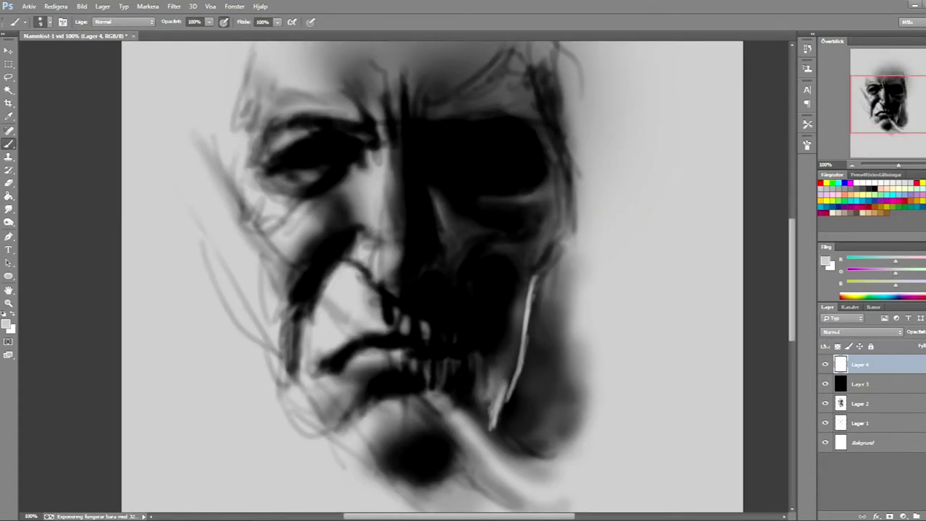
# Paint bright upper and lower skull teeth and a light right jaw edge
pyautogui.moveTo(536, 278); pyautogui.dragTo(495, 430)
pyautogui.moveTo(442, 358); pyautogui.dragTo(456, 380)
pyautogui.moveTo(463, 354); pyautogui.dragTo(481, 384)
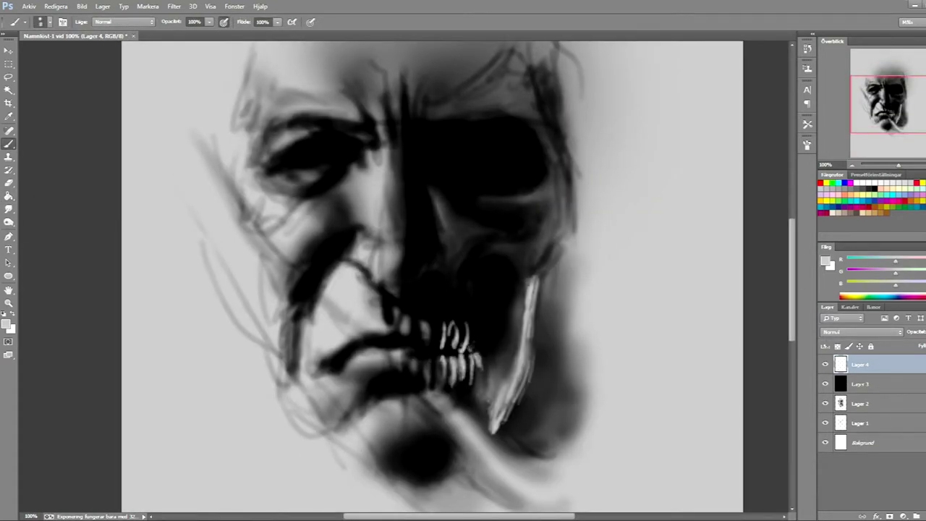
pyautogui.moveTo(477, 286); pyautogui.dragTo(471, 351)
pyautogui.moveTo(449, 268); pyautogui.dragTo(478, 387)
# Paint light bone edges along the cheekbone, skull side and lower jaw
pyautogui.moveTo(539, 264); pyautogui.dragTo(513, 282)
pyautogui.moveTo(561, 181); pyautogui.dragTo(521, 278)
pyautogui.moveTo(530, 63)
pyautogui.mouseDown()
pyautogui.moveTo(563, 217)
pyautogui.moveTo(521, 272)
pyautogui.mouseUp()
pyautogui.moveTo(414, 173); pyautogui.dragTo(445, 210)
pyautogui.moveTo(411, 152); pyautogui.dragTo(434, 189)
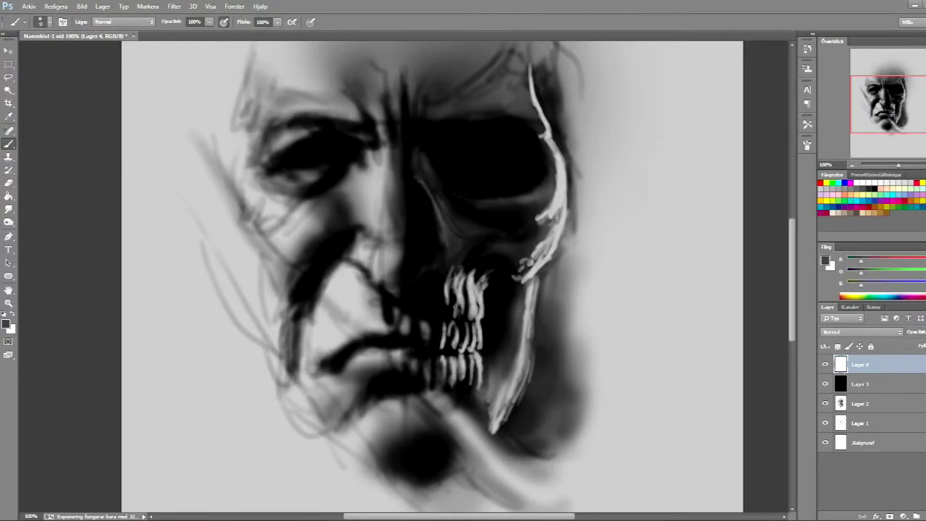
pyautogui.moveTo(531, 286); pyautogui.dragTo(507, 402)
# Switch to black and shade the right jaw and side of the skull
pyautogui.press('x')
pyautogui.moveTo(550, 253); pyautogui.dragTo(539, 426)
pyautogui.moveTo(571, 188); pyautogui.dragTo(604, 463)
pyautogui.moveTo(614, 434); pyautogui.dragTo(521, 473)
# In light grey, paint light edges along the lower jaw and eye socket
pyautogui.keyDown('alt'); pyautogui.click(454, 286); pyautogui.keyUp('alt')
pyautogui.keyDown('alt'); pyautogui.click(483, 289); pyautogui.keyUp('alt')
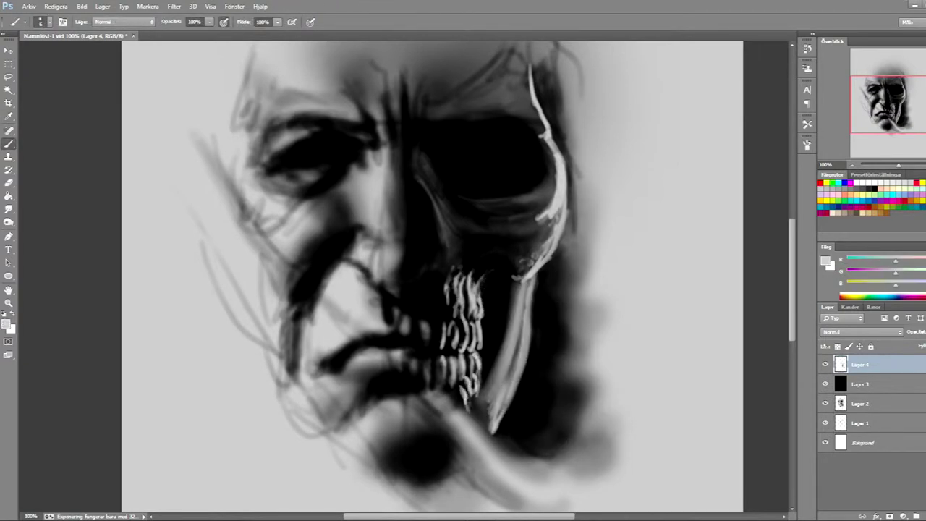
pyautogui.moveTo(507, 347); pyautogui.dragTo(481, 405)
pyautogui.moveTo(506, 282); pyautogui.dragTo(503, 398)
pyautogui.moveTo(430, 180); pyautogui.dragTo(473, 296)
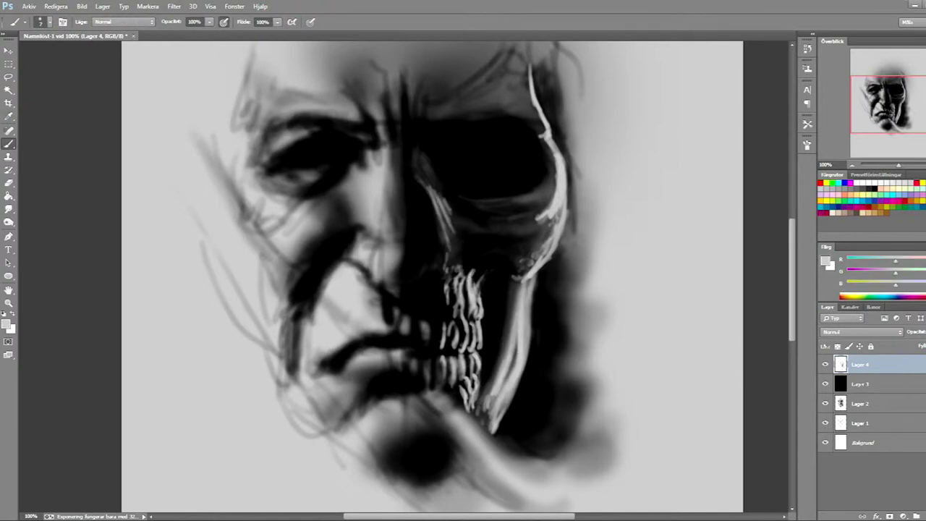
# Paint a dark curved tongue-like shape across the mouth and lower jaw
pyautogui.moveTo(412, 463); pyautogui.dragTo(463, 499)
pyautogui.moveTo(405, 405); pyautogui.dragTo(499, 506)
pyautogui.moveTo(398, 377)
pyautogui.mouseDown()
pyautogui.moveTo(564, 470)
pyautogui.moveTo(536, 491)
pyautogui.mouseUp()
pyautogui.moveTo(463, 362); pyautogui.dragTo(427, 210)
# Add light highlights on the tongue, around the teeth and near the eye
pyautogui.moveTo(434, 264); pyautogui.dragTo(470, 354)
pyautogui.moveTo(419, 246); pyautogui.dragTo(521, 311)
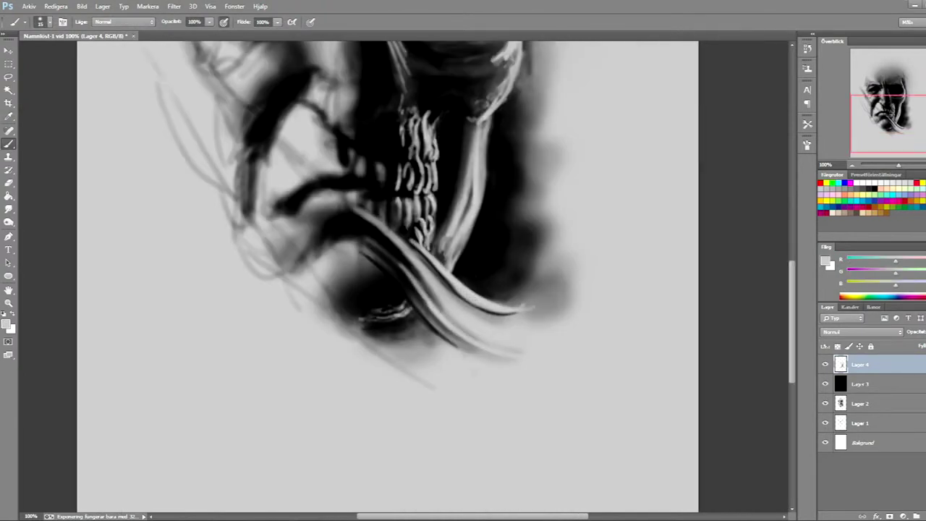
pyautogui.moveTo(434, 217); pyautogui.dragTo(420, 354)
pyautogui.moveTo(415, 180)
pyautogui.mouseDown()
pyautogui.moveTo(431, 228)
pyautogui.moveTo(463, 264)
pyautogui.mouseUp()
pyautogui.moveTo(426, 141); pyautogui.dragTo(507, 138)
# Darken around the mouth and moustache, adding light moustache hair strokes
pyautogui.moveTo(434, 289); pyautogui.dragTo(483, 275)
pyautogui.moveTo(405, 376); pyautogui.dragTo(326, 444)
pyautogui.moveTo(448, 387); pyautogui.dragTo(311, 484)
pyautogui.moveTo(394, 296)
pyautogui.mouseDown()
pyautogui.moveTo(326, 369)
pyautogui.moveTo(362, 344)
pyautogui.mouseUp()
pyautogui.moveTo(358, 288)
pyautogui.mouseDown()
pyautogui.moveTo(336, 362)
pyautogui.moveTo(347, 382)
pyautogui.mouseUp()
pyautogui.press('x')
# Shade gaps between teeth, define individual teeth and highlight the lower eye-socket rim
pyautogui.keyDown('alt'); pyautogui.click(444, 364); pyautogui.keyUp('alt')
pyautogui.moveTo(458, 307); pyautogui.dragTo(472, 362)
pyautogui.press('x')
pyautogui.moveTo(515, 273); pyautogui.dragTo(553, 254)
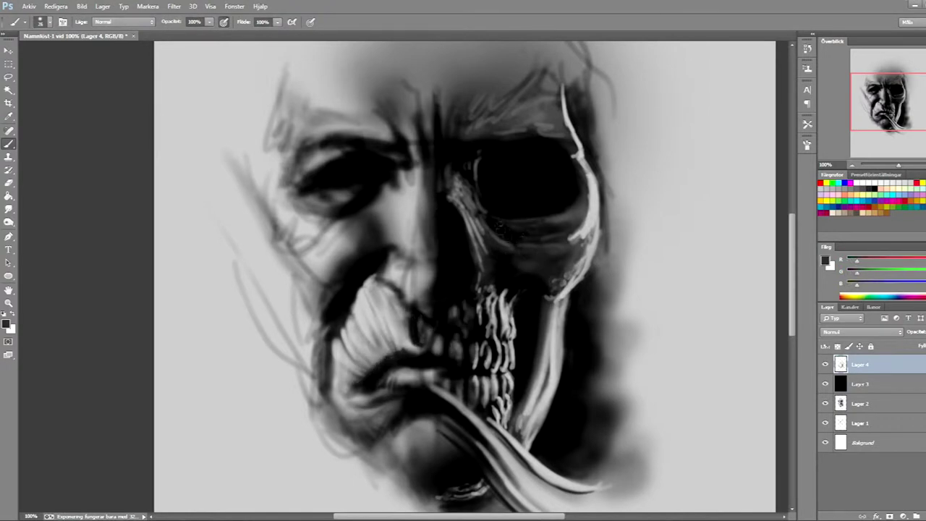
pyautogui.keyDown('alt'); pyautogui.click(468, 256); pyautogui.keyUp('alt')
pyautogui.moveTo(459, 307)
pyautogui.mouseDown()
pyautogui.moveTo(470, 358)
pyautogui.moveTo(463, 342)
pyautogui.mouseUp()
pyautogui.moveTo(455, 376); pyautogui.dragTo(470, 387)
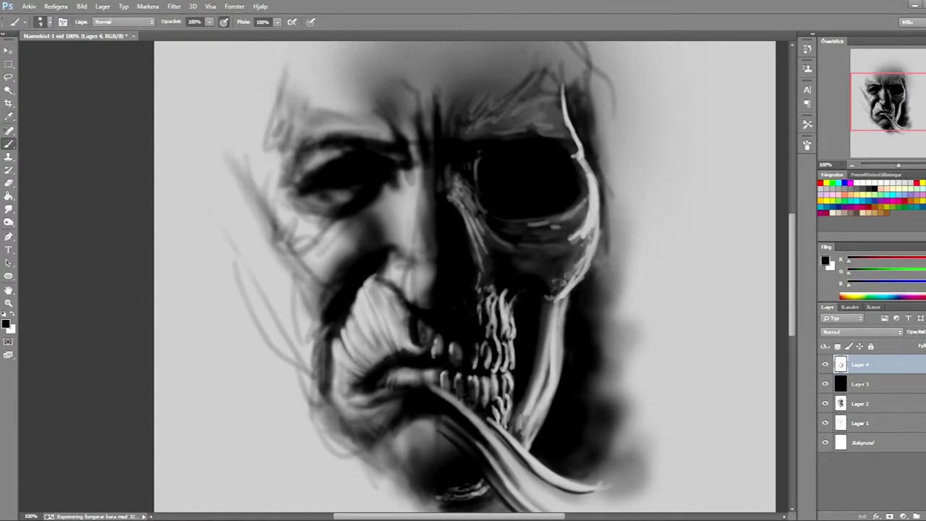
# Darken the eye socket's right rim and highlight the skull's upper-right rim
pyautogui.keyDown('alt'); pyautogui.click(486, 260); pyautogui.keyUp('alt')
pyautogui.moveTo(553, 256)
pyautogui.mouseDown()
pyautogui.moveTo(582, 246)
pyautogui.moveTo(588, 166)
pyautogui.mouseUp()
pyautogui.keyDown('alt'); pyautogui.click(594, 130); pyautogui.keyUp('alt')
pyautogui.moveTo(577, 94); pyautogui.dragTo(587, 148)
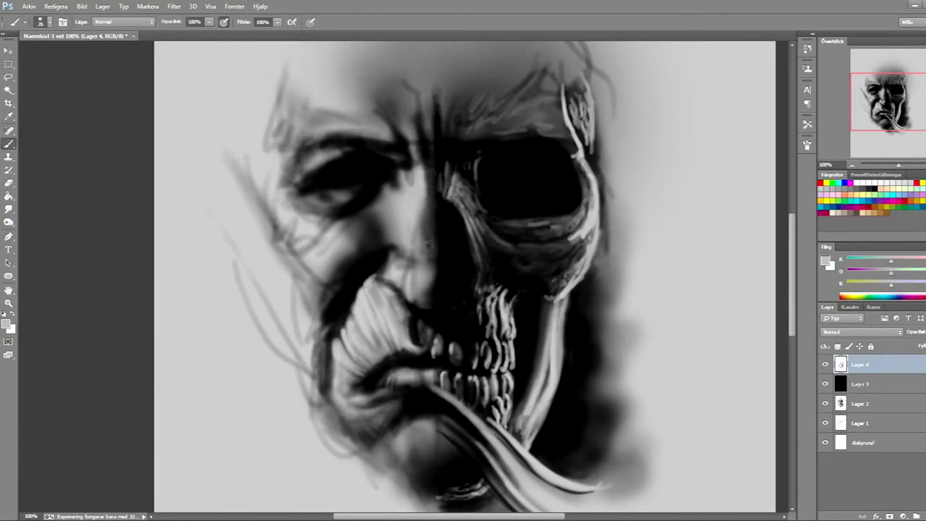
# Paint dark cheek wrinkle curves and nose fold, plus light strokes on nose and cheek
pyautogui.keyDown('alt'); pyautogui.click(340, 239); pyautogui.keyUp('alt')
pyautogui.moveTo(347, 336); pyautogui.dragTo(303, 282)
pyautogui.moveTo(318, 318)
pyautogui.mouseDown()
pyautogui.moveTo(295, 228)
pyautogui.moveTo(391, 195)
pyautogui.moveTo(321, 297)
pyautogui.mouseUp()
pyautogui.keyDown('alt'); pyautogui.click(378, 233); pyautogui.keyUp('alt')
pyautogui.moveTo(381, 272); pyautogui.dragTo(398, 247)
pyautogui.keyDown('alt'); pyautogui.click(384, 246); pyautogui.keyUp('alt')
pyautogui.moveTo(373, 207); pyautogui.dragTo(304, 303)
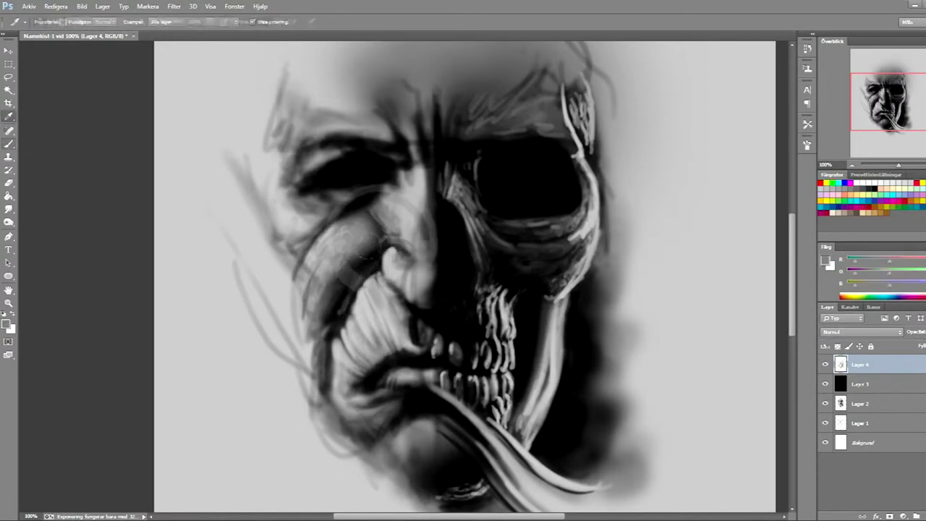
pyautogui.moveTo(387, 238); pyautogui.dragTo(412, 230)
# Add light wrinkles at the nose bridge and shade and highlight the nose tip
pyautogui.keyDown('alt'); pyautogui.click(400, 234); pyautogui.keyUp('alt')
pyautogui.keyDown('alt'); pyautogui.click(410, 179); pyautogui.keyUp('alt')
pyautogui.moveTo(398, 174); pyautogui.dragTo(424, 194)
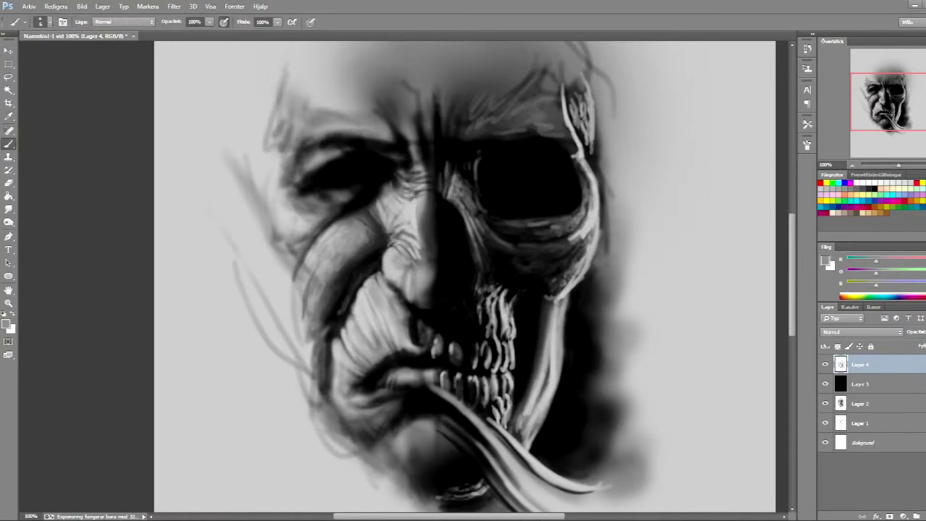
pyautogui.moveTo(430, 253); pyautogui.dragTo(419, 304)
pyautogui.keyDown('alt'); pyautogui.click(419, 279); pyautogui.keyUp('alt')
pyautogui.moveTo(423, 271); pyautogui.dragTo(409, 297)
pyautogui.keyDown('alt'); pyautogui.click(414, 274); pyautogui.keyUp('alt')
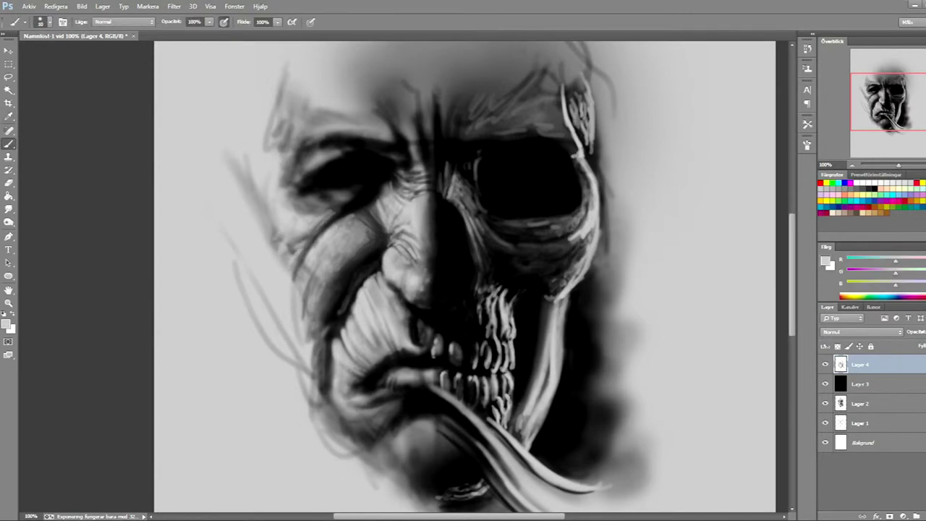
pyautogui.keyDown('alt'); pyautogui.click(445, 260); pyautogui.keyUp('alt')
# Shade under the lower lip and chin, then highlight the lip, chin and mouth
pyautogui.moveTo(365, 413); pyautogui.dragTo(394, 434)
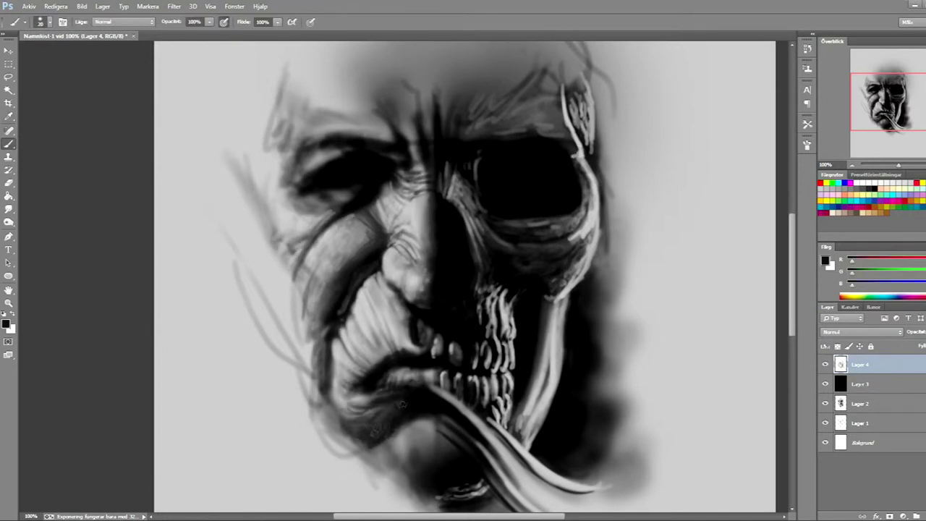
pyautogui.keyDown('alt'); pyautogui.click(383, 426); pyautogui.keyUp('alt')
pyautogui.keyDown('alt'); pyautogui.click(383, 427); pyautogui.keyUp('alt')
pyautogui.moveTo(358, 405)
pyautogui.mouseDown()
pyautogui.moveTo(431, 456)
pyautogui.moveTo(463, 459)
pyautogui.mouseUp()
pyautogui.keyDown('alt'); pyautogui.click(434, 434); pyautogui.keyUp('alt')
pyautogui.moveTo(402, 394); pyautogui.dragTo(484, 495)
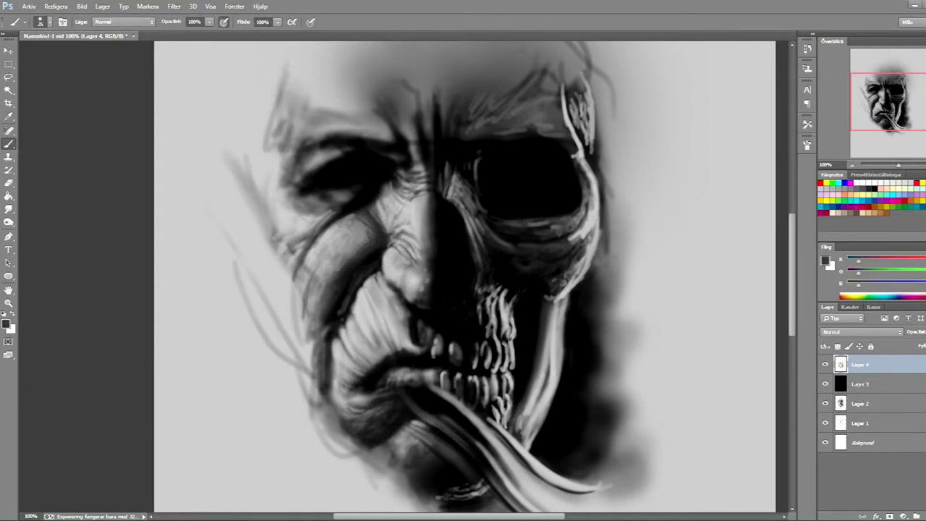
pyautogui.keyDown('alt'); pyautogui.click(424, 333); pyautogui.keyUp('alt')
pyautogui.moveTo(413, 311); pyautogui.dragTo(427, 337)
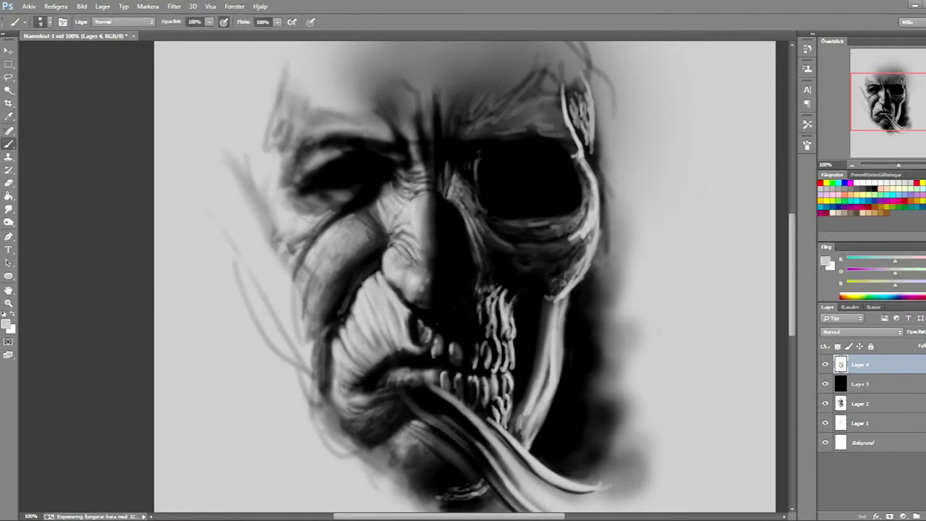
# Shape the left cheek and jaw contour in mid grey and lighten the nose fold
pyautogui.keyDown('alt'); pyautogui.click(423, 297); pyautogui.keyUp('alt')
pyautogui.keyDown('alt'); pyautogui.click(311, 304); pyautogui.keyUp('alt')
pyautogui.moveTo(307, 318); pyautogui.dragTo(300, 384)
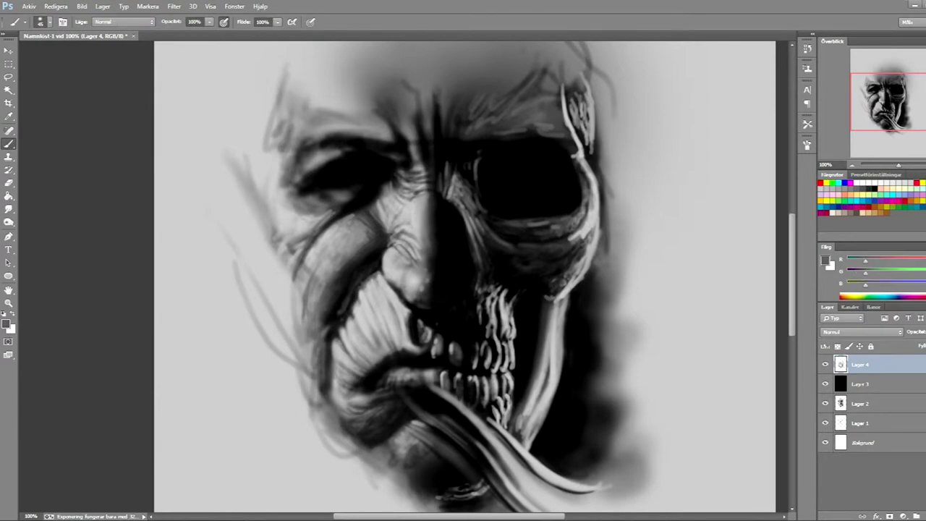
pyautogui.moveTo(296, 275); pyautogui.dragTo(293, 383)
pyautogui.moveTo(289, 228); pyautogui.dragTo(268, 275)
pyautogui.moveTo(319, 191); pyautogui.dragTo(285, 224)
pyautogui.moveTo(261, 242); pyautogui.dragTo(307, 272)
pyautogui.moveTo(329, 322); pyautogui.dragTo(376, 260)
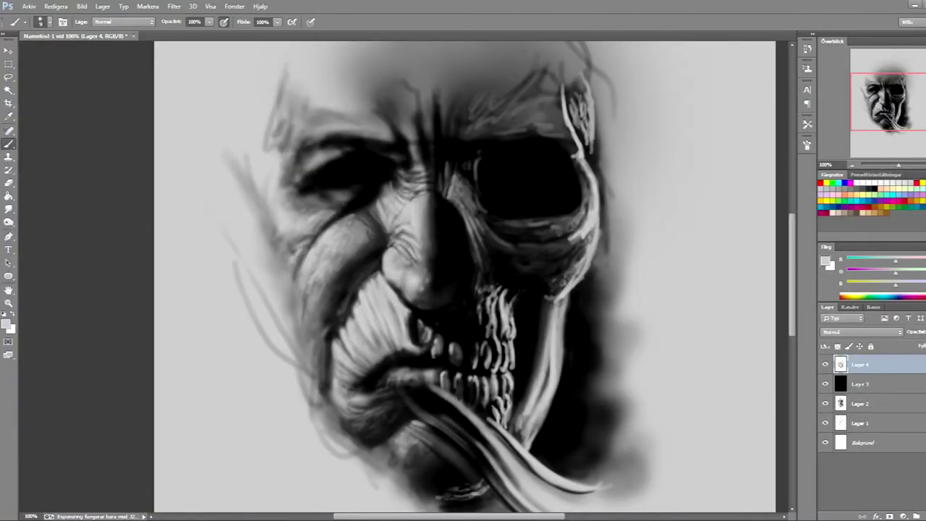
# Paint dark forehead wrinkles and light highlights beside them using sampled greys
pyautogui.keyDown('alt'); pyautogui.click(336, 229); pyautogui.keyUp('alt')
pyautogui.keyDown('alt'); pyautogui.click(325, 227); pyautogui.keyUp('alt')
pyautogui.moveTo(416, 175); pyautogui.dragTo(402, 114)
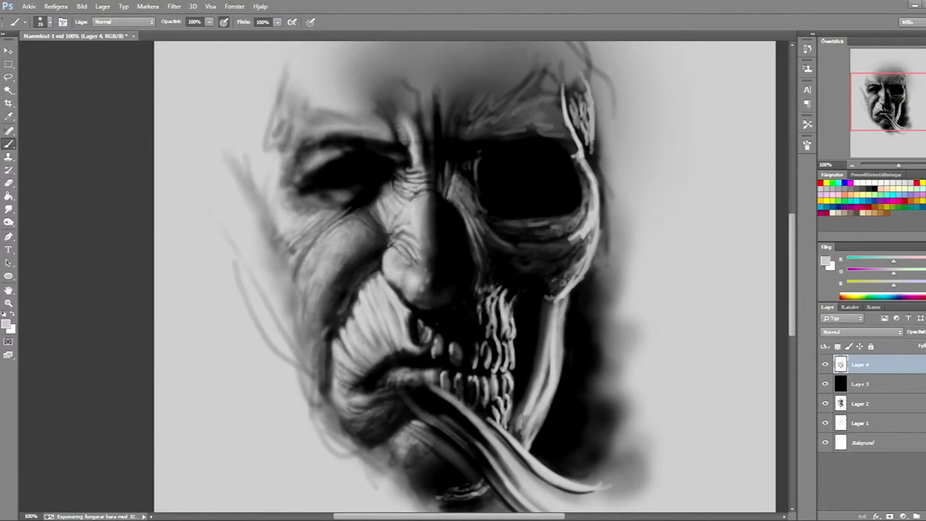
pyautogui.keyDown('alt'); pyautogui.click(405, 138); pyautogui.keyUp('alt')
pyautogui.moveTo(406, 155); pyautogui.dragTo(412, 68)
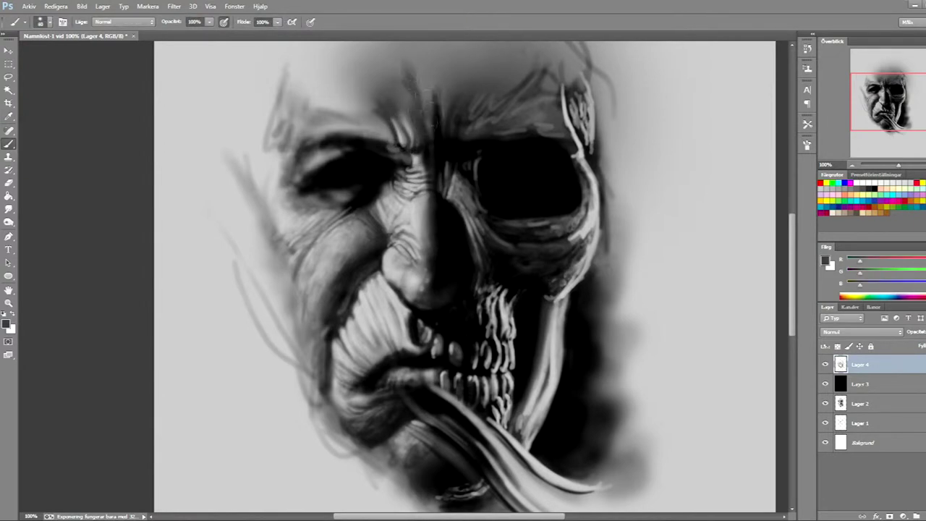
pyautogui.moveTo(376, 108); pyautogui.dragTo(361, 65)
pyautogui.keyDown('alt'); pyautogui.click(392, 98); pyautogui.keyUp('alt')
pyautogui.moveTo(385, 109); pyautogui.dragTo(395, 62)
pyautogui.moveTo(414, 130); pyautogui.dragTo(416, 55)
pyautogui.moveTo(418, 112); pyautogui.dragTo(402, 49)
# Add a catchlight to the left eye and dark strokes along the eyebrow and cheek wrinkles
pyautogui.keyDown('alt'); pyautogui.click(518, 177); pyautogui.keyUp('alt')
pyautogui.keyDown('alt'); pyautogui.click(311, 170); pyautogui.keyUp('alt')
pyautogui.click(314, 188)
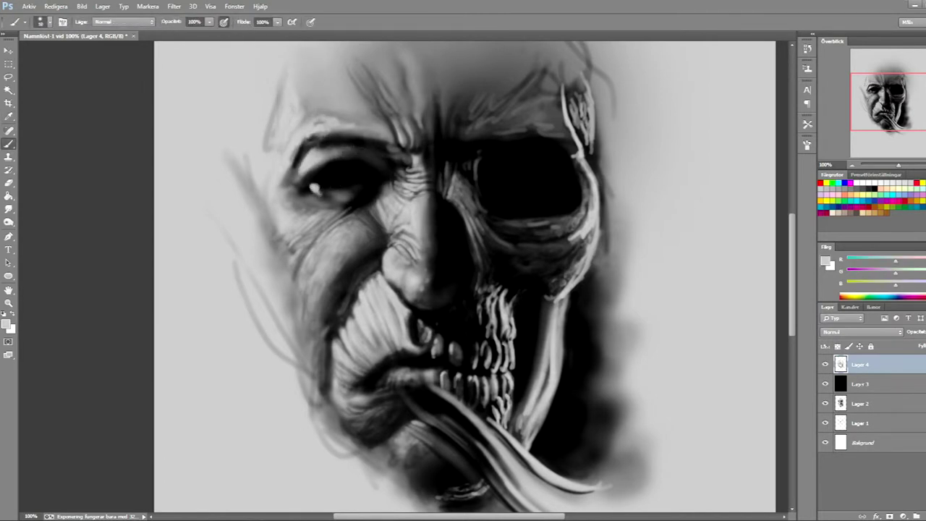
pyautogui.moveTo(319, 174); pyautogui.dragTo(283, 185)
pyautogui.moveTo(316, 142)
pyautogui.mouseDown()
pyautogui.moveTo(273, 192)
pyautogui.moveTo(273, 237)
pyautogui.mouseUp()
pyautogui.click(322, 175)
# Darken the left cheek and jaw outline, softening it with light strokes
pyautogui.moveTo(311, 365); pyautogui.dragTo(264, 271)
pyautogui.moveTo(230, 141)
pyautogui.mouseDown()
pyautogui.moveTo(304, 350)
pyautogui.moveTo(300, 307)
pyautogui.mouseUp()
pyautogui.moveTo(230, 141); pyautogui.dragTo(243, 211)
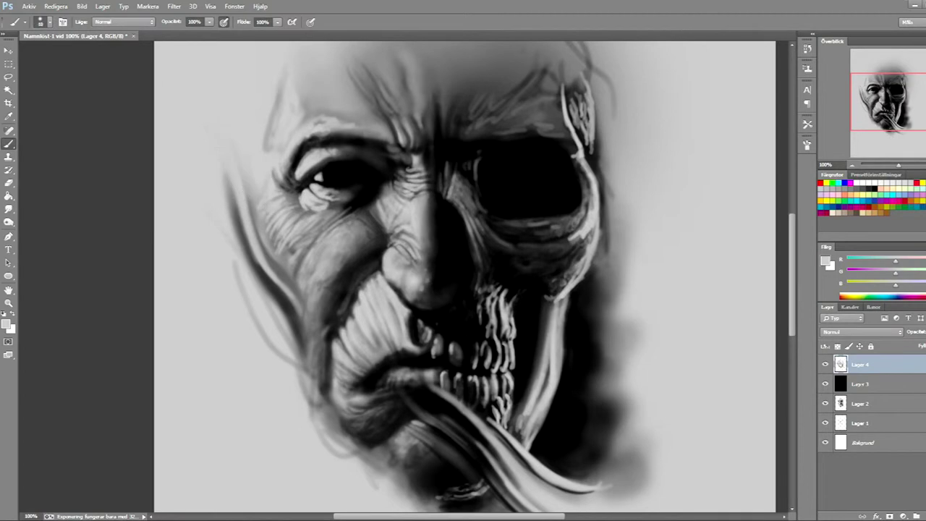
pyautogui.press('d')
pyautogui.keyDown('alt'); pyautogui.click(291, 255); pyautogui.keyUp('alt')
pyautogui.press('d')
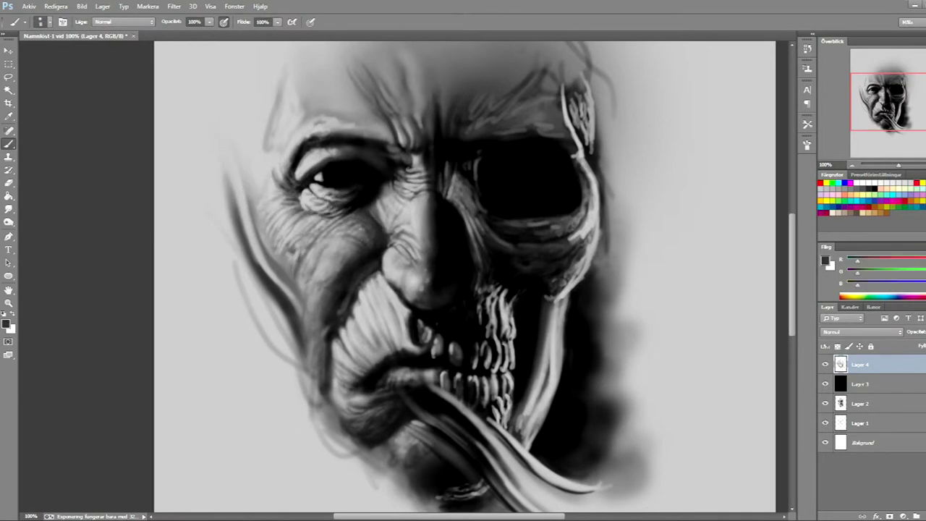
pyautogui.keyDown('alt'); pyautogui.click(316, 297); pyautogui.keyUp('alt')
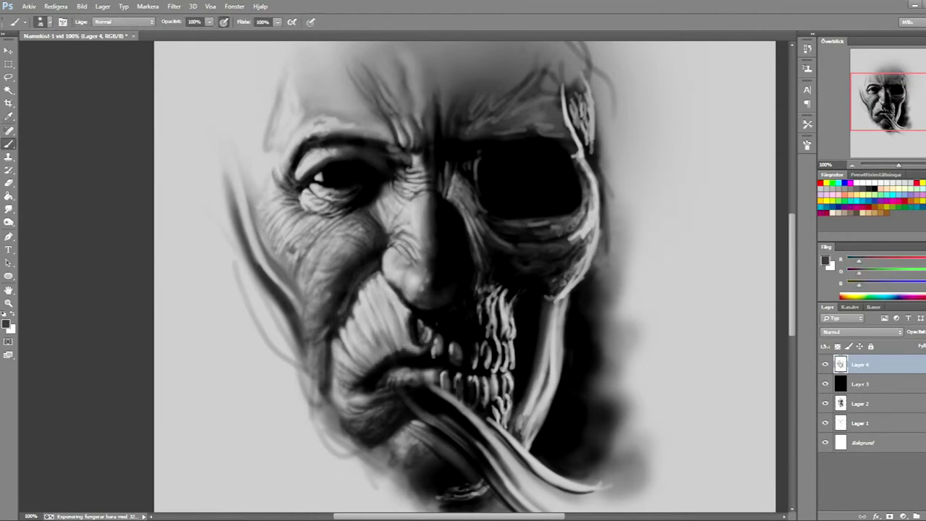
# Paint light grey over the cheek and around the moustache
pyautogui.moveTo(390, 304)
pyautogui.mouseDown()
pyautogui.moveTo(355, 340)
pyautogui.moveTo(353, 379)
pyautogui.mouseUp()
pyautogui.keyDown('alt'); pyautogui.click(366, 347); pyautogui.keyUp('alt')
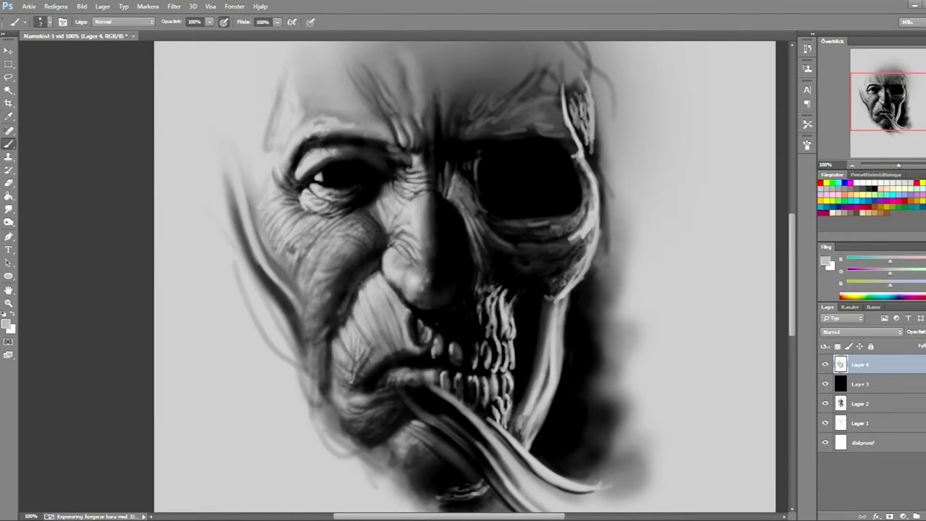
pyautogui.keyDown('alt'); pyautogui.click(384, 340); pyautogui.keyUp('alt')
pyautogui.moveTo(337, 353); pyautogui.dragTo(346, 376)
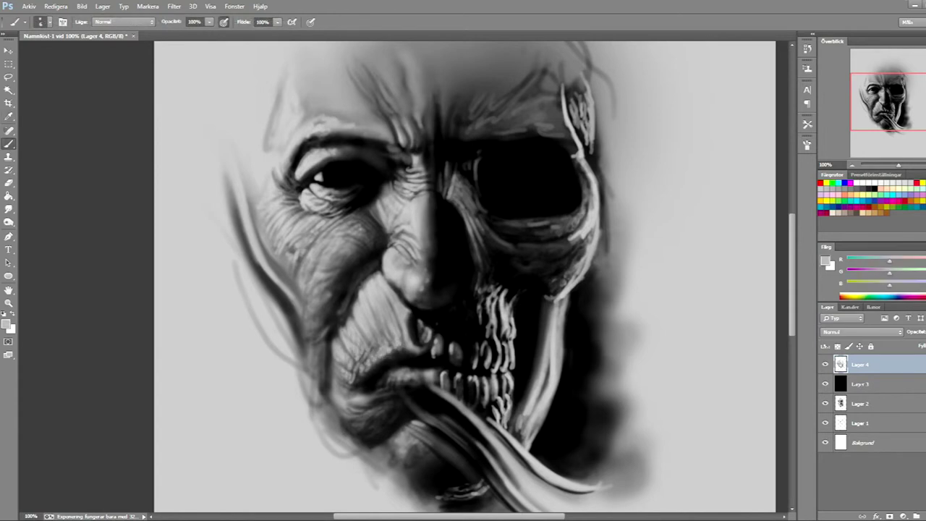
pyautogui.keyDown('alt'); pyautogui.click(382, 324); pyautogui.keyUp('alt')
pyautogui.keyDown('alt'); pyautogui.click(411, 330); pyautogui.keyUp('alt')
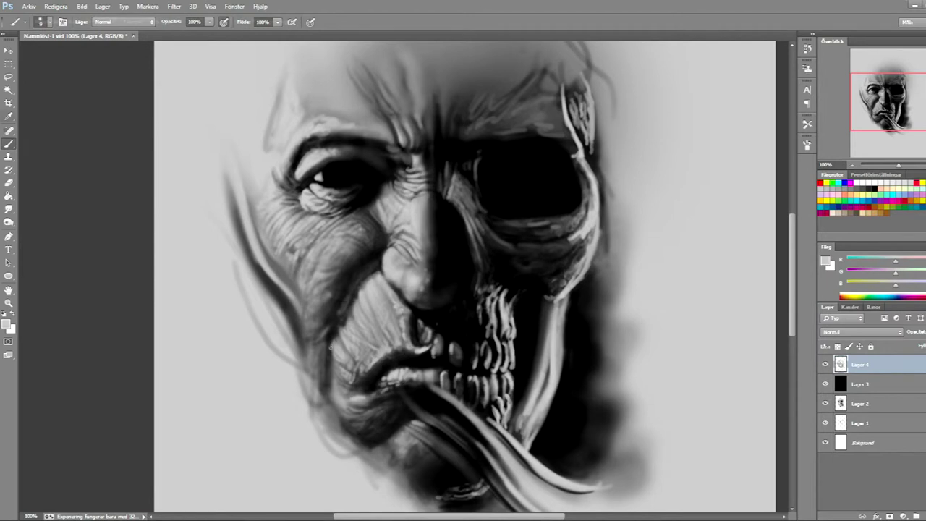
pyautogui.press('d')
pyautogui.keyDown('alt'); pyautogui.click(342, 392); pyautogui.keyUp('alt')
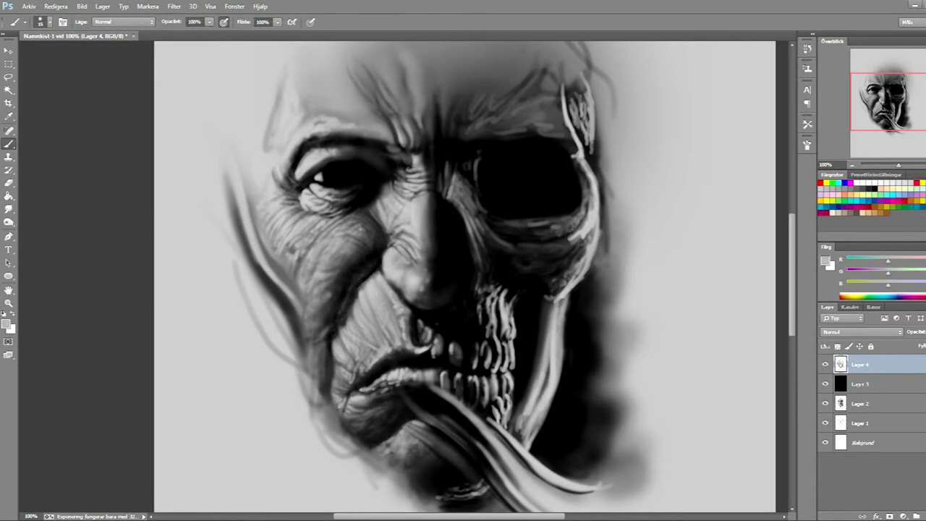
pyautogui.keyDown('alt'); pyautogui.click(268, 289); pyautogui.keyUp('alt')
# Shade the face's left contour dark and brighten the area below the chin
pyautogui.moveTo(233, 282); pyautogui.dragTo(311, 416)
pyautogui.moveTo(261, 322)
pyautogui.mouseDown()
pyautogui.moveTo(349, 452)
pyautogui.moveTo(318, 423)
pyautogui.mouseUp()
pyautogui.keyDown('alt'); pyautogui.click(286, 358); pyautogui.keyUp('alt')
pyautogui.moveTo(231, 184)
pyautogui.mouseDown()
pyautogui.moveTo(296, 315)
pyautogui.moveTo(278, 278)
pyautogui.mouseUp()
pyautogui.keyDown('alt'); pyautogui.click(327, 427); pyautogui.keyUp('alt')
pyautogui.moveTo(322, 430); pyautogui.dragTo(402, 470)
# Darken the left eye's lower lid and brighten the skin above it
pyautogui.keyDown('alt'); pyautogui.click(376, 174); pyautogui.keyUp('alt')
pyautogui.moveTo(366, 174); pyautogui.dragTo(390, 166)
pyautogui.keyDown('alt'); pyautogui.click(347, 153); pyautogui.keyUp('alt')
pyautogui.moveTo(337, 152); pyautogui.dragTo(350, 146)
# Save the painting as 'Skull13 halv'
pyautogui.hotkey('ctrl', 'shift', 's')
pyautogui.write('Skull13 halv')
pyautogui.press('Return')
# Paint detail strokes around the skull's eye socket rim and lighten its bony brow
pyautogui.moveTo(477, 225); pyautogui.dragTo(485, 275)
pyautogui.moveTo(452, 217); pyautogui.dragTo(466, 199)
pyautogui.moveTo(416, 76); pyautogui.dragTo(441, 174)
pyautogui.moveTo(463, 203); pyautogui.dragTo(481, 239)
pyautogui.moveTo(470, 275); pyautogui.dragTo(506, 174)
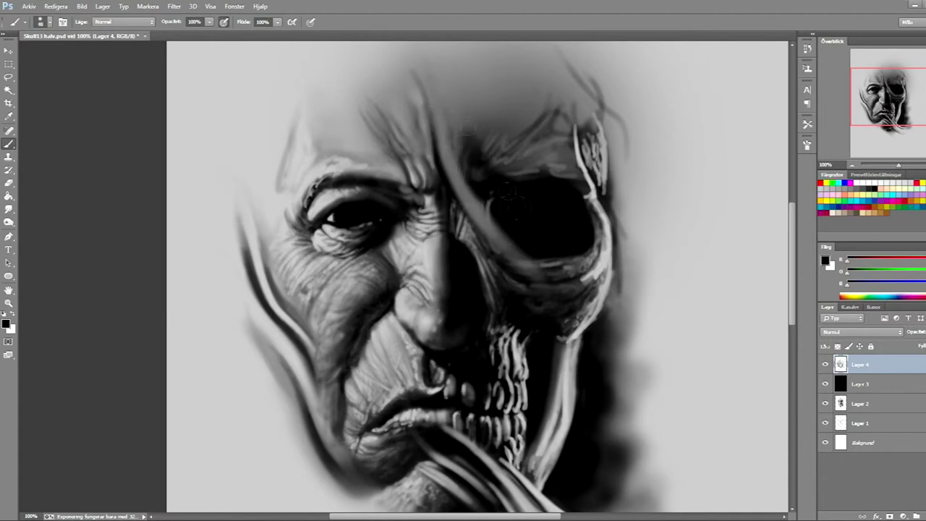
pyautogui.moveTo(427, 73); pyautogui.dragTo(499, 181)
pyautogui.keyDown('alt'); pyautogui.click(499, 181); pyautogui.keyUp('alt')
pyautogui.keyDown('alt'); pyautogui.click(590, 137); pyautogui.keyUp('alt')
pyautogui.moveTo(578, 116)
pyautogui.mouseDown()
pyautogui.moveTo(588, 195)
pyautogui.moveTo(578, 168)
pyautogui.mouseUp()
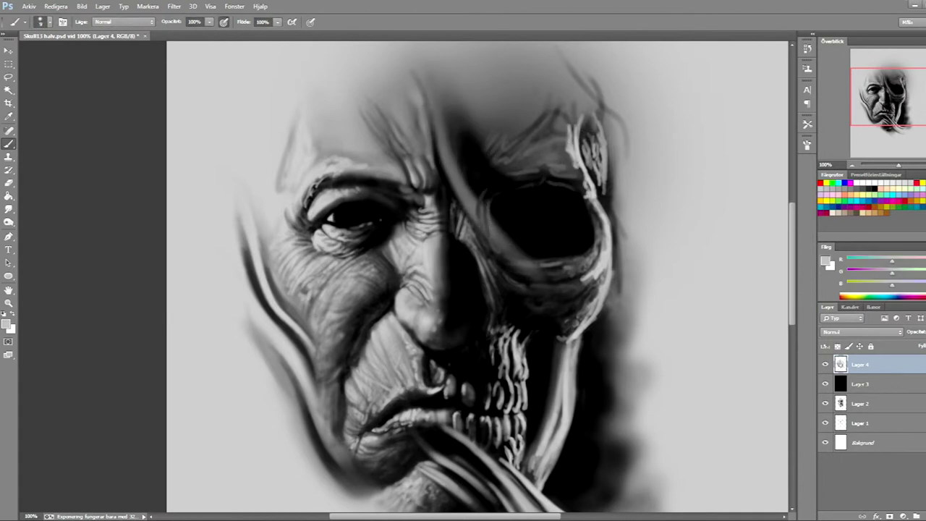
pyautogui.moveTo(567, 101); pyautogui.dragTo(600, 180)
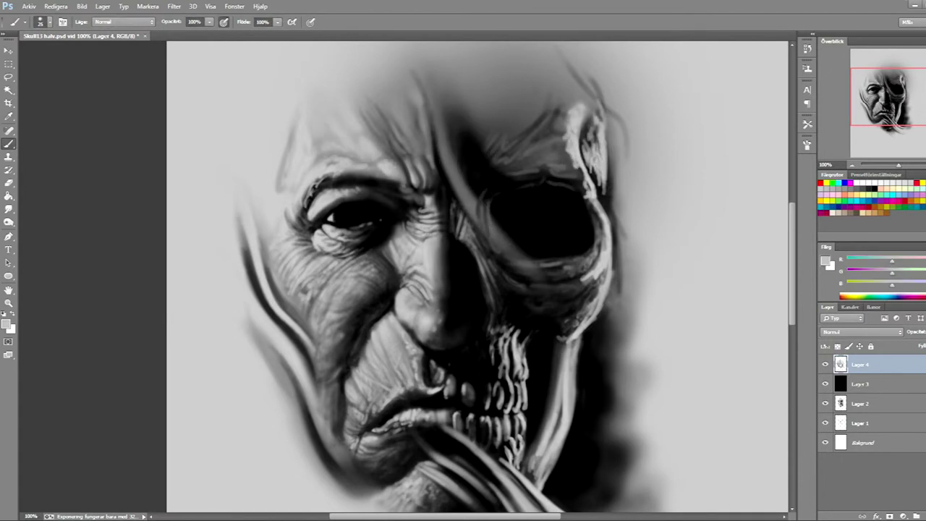
# Brighten the forehead wrinkles and left temple with sampled mid-light grey
pyautogui.keyDown('alt'); pyautogui.click(336, 141); pyautogui.keyUp('alt')
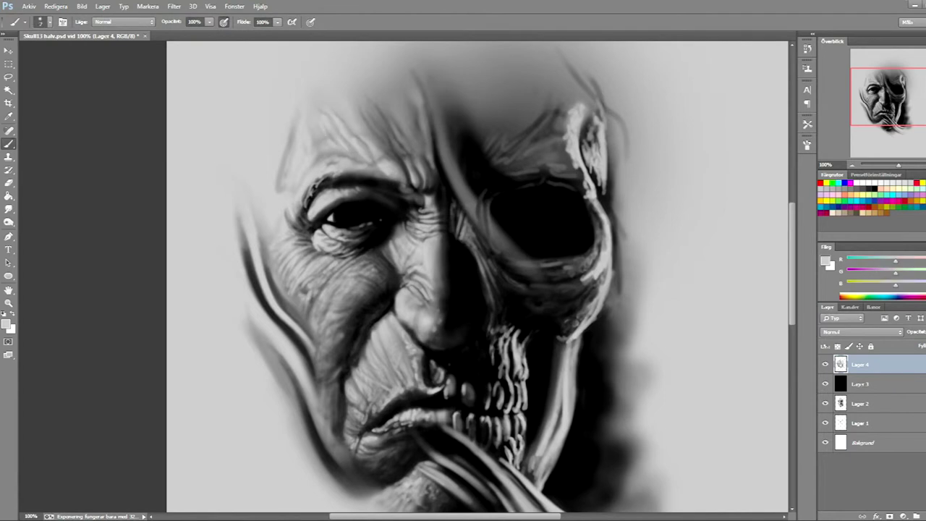
pyautogui.keyDown('alt'); pyautogui.click(375, 162); pyautogui.keyUp('alt')
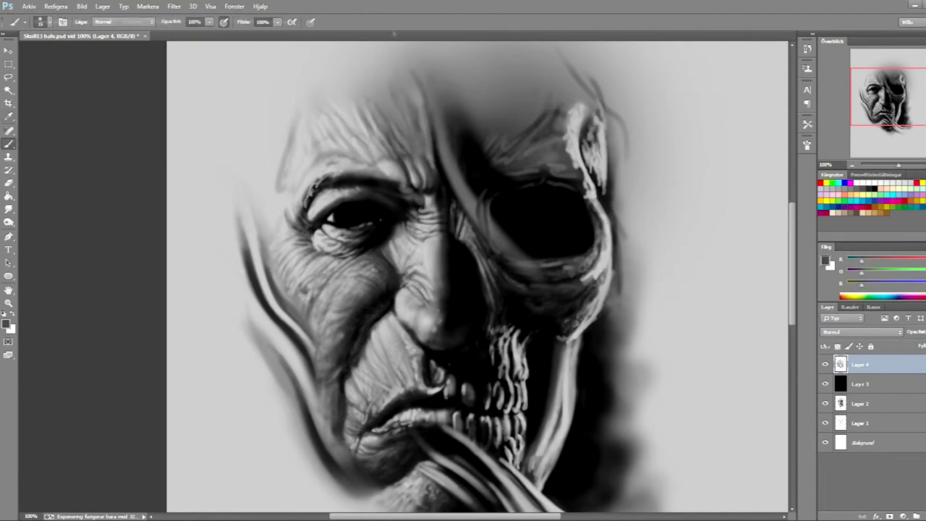
pyautogui.keyDown('alt'); pyautogui.click(399, 128); pyautogui.keyUp('alt')
pyautogui.moveTo(394, 181)
pyautogui.mouseDown()
pyautogui.moveTo(394, 98)
pyautogui.moveTo(405, 127)
pyautogui.moveTo(394, 65)
pyautogui.mouseUp()
pyautogui.moveTo(286, 188); pyautogui.dragTo(286, 109)
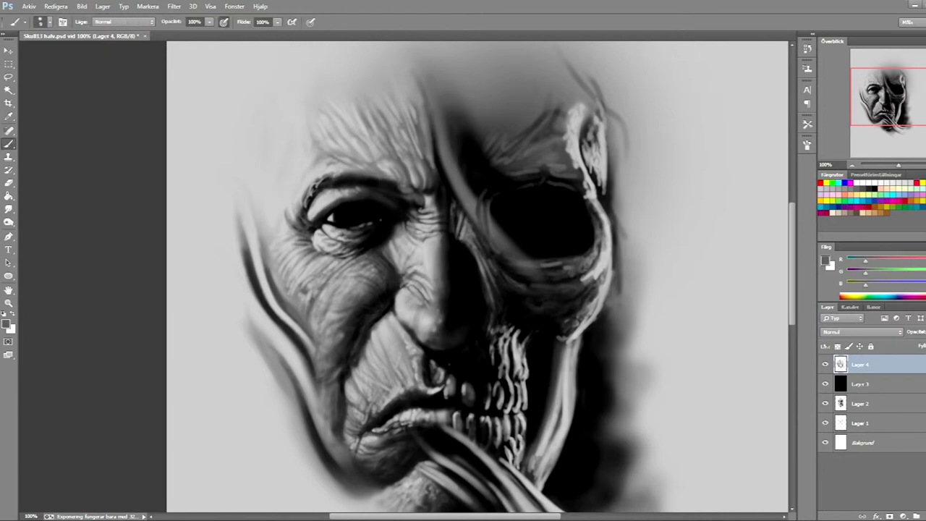
# Paint a light catchlight in the eye and retouch strokes beside it
pyautogui.press('d')
pyautogui.press('x')
pyautogui.press('x')
pyautogui.moveTo(390, 243); pyautogui.dragTo(411, 214)
pyautogui.press('x')
pyautogui.click(355, 215)
pyautogui.press('j')
pyautogui.press('b')
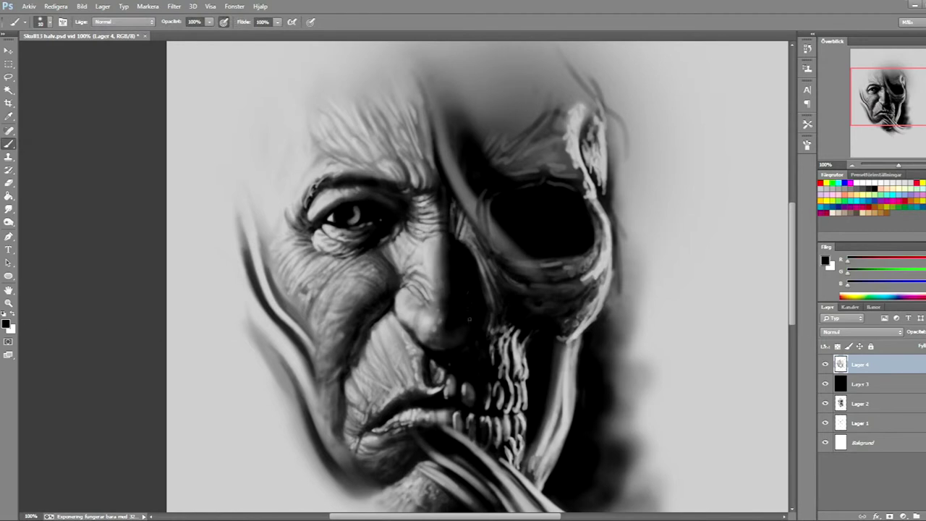
pyautogui.scroll(3, 477, 275)
# Paint a light hair strand across the brow and over the eye socket
pyautogui.moveTo(423, 152); pyautogui.dragTo(524, 285)
pyautogui.moveTo(471, 239); pyautogui.dragTo(528, 311)
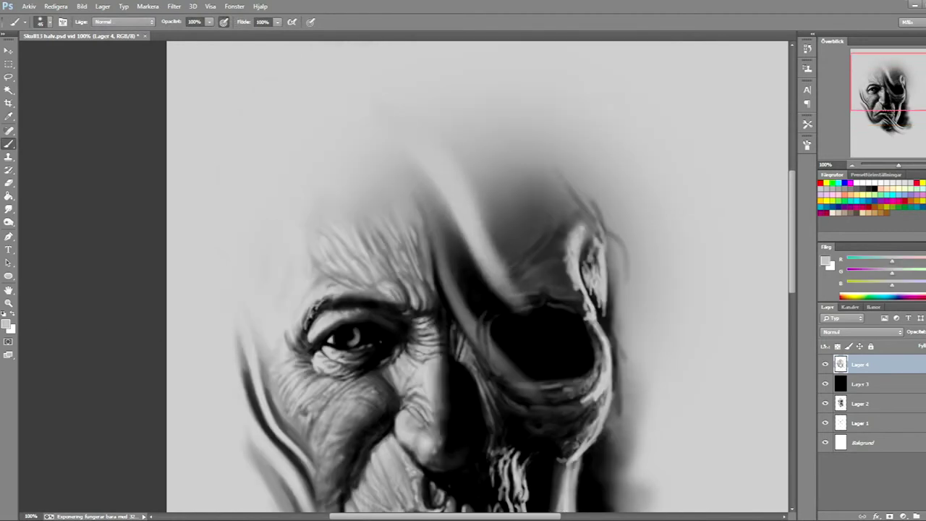
pyautogui.scroll(-1, 478, 290)
# Shade the cranium above the skull's eye socket black and define its right ridge
pyautogui.press('x')
pyautogui.moveTo(478, 265); pyautogui.dragTo(557, 145)
pyautogui.moveTo(492, 109); pyautogui.dragTo(600, 188)
pyautogui.moveTo(466, 131)
pyautogui.mouseDown()
pyautogui.moveTo(550, 166)
pyautogui.moveTo(538, 224)
pyautogui.moveTo(485, 268)
pyautogui.mouseUp()
pyautogui.press('x')
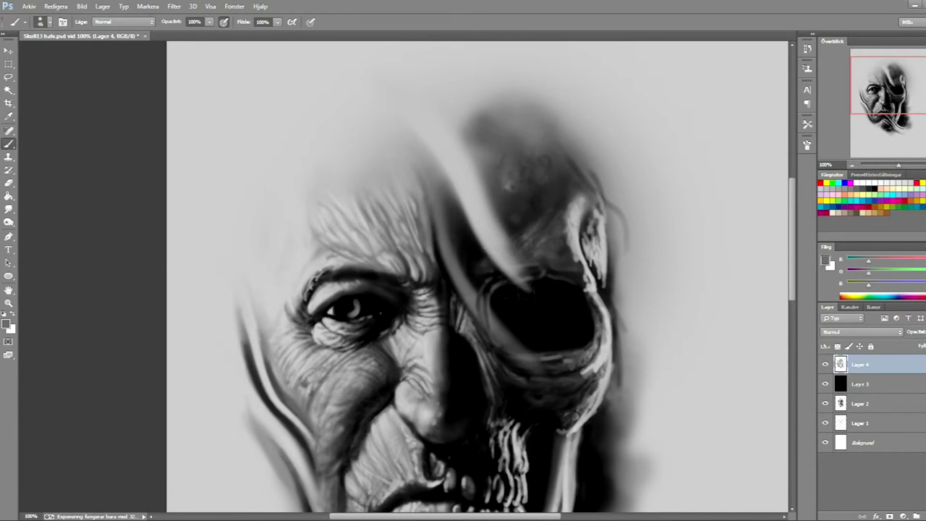
pyautogui.moveTo(568, 206); pyautogui.dragTo(558, 261)
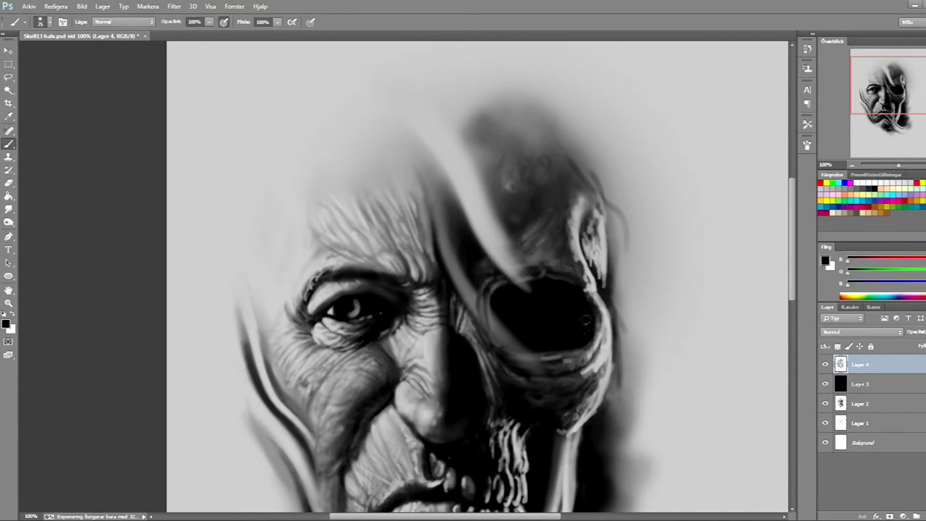
pyautogui.press('x')
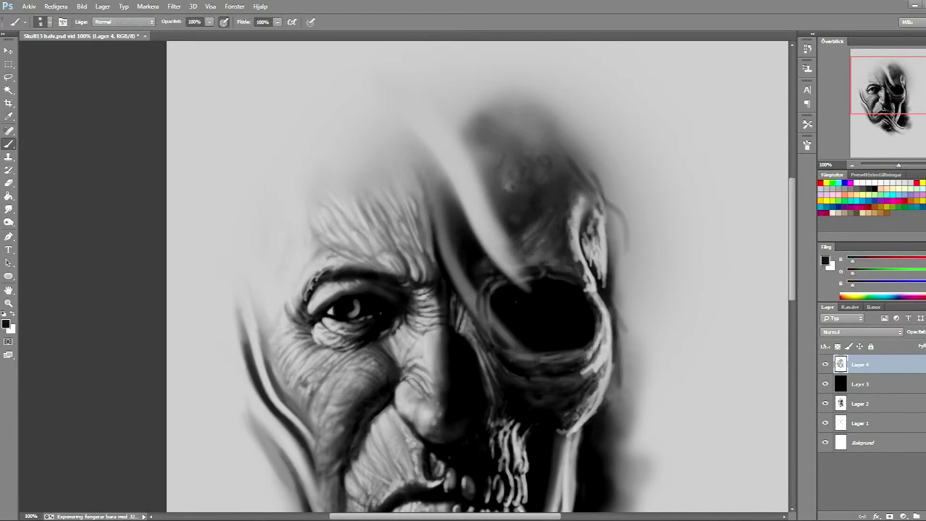
pyautogui.moveTo(507, 362); pyautogui.dragTo(499, 235)
pyautogui.keyDown('alt'); pyautogui.click(477, 304); pyautogui.keyUp('alt')
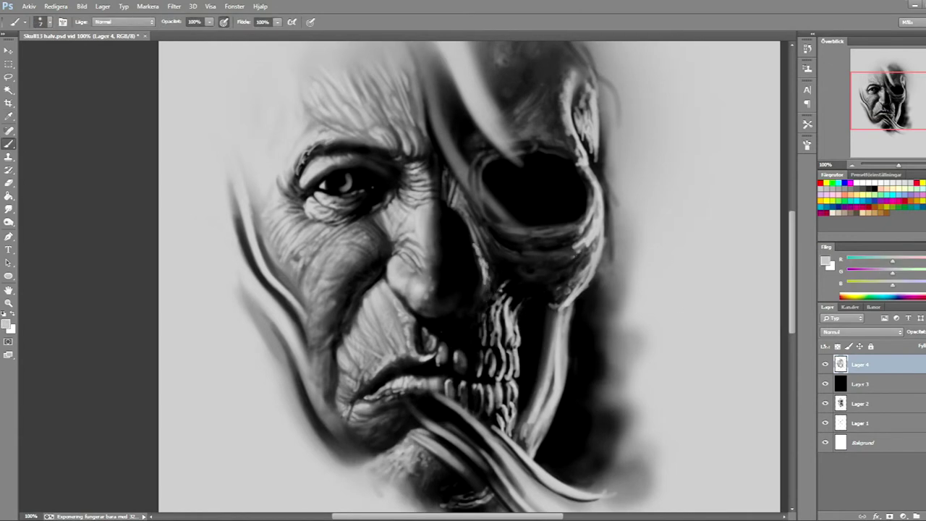
# Create a new layer and paint a white highlight on the skull's teeth
pyautogui.press('d')
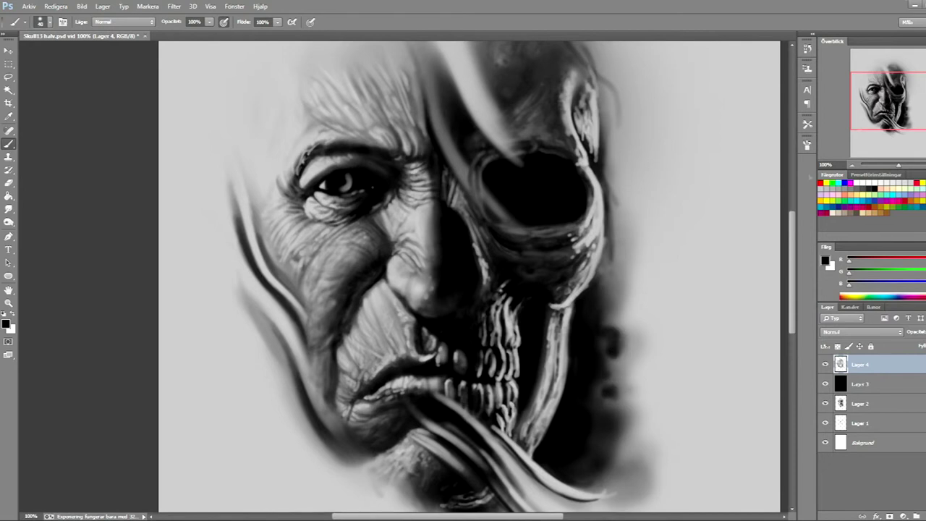
pyautogui.moveTo(470, 253); pyautogui.dragTo(473, 409)
pyautogui.moveTo(470, 362); pyautogui.dragTo(474, 196)
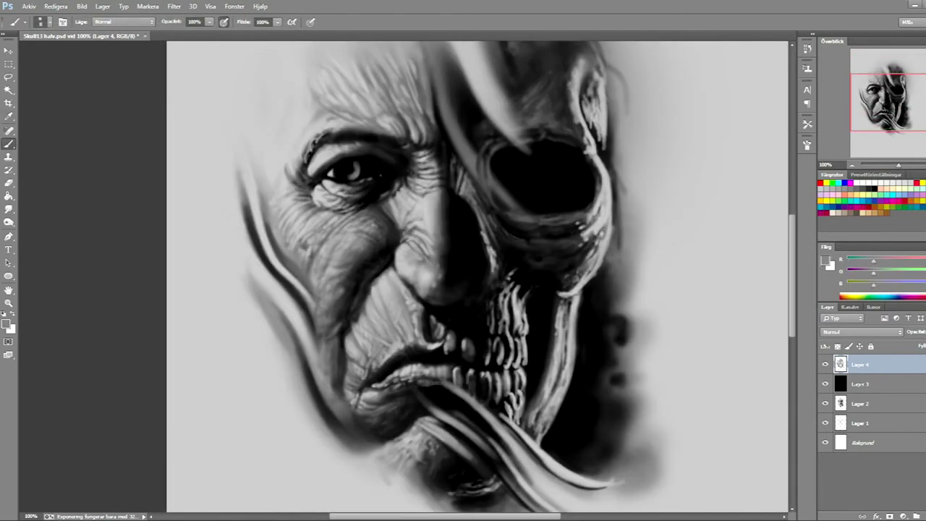
pyautogui.keyDown('alt'); pyautogui.click(373, 385); pyautogui.keyUp('alt')
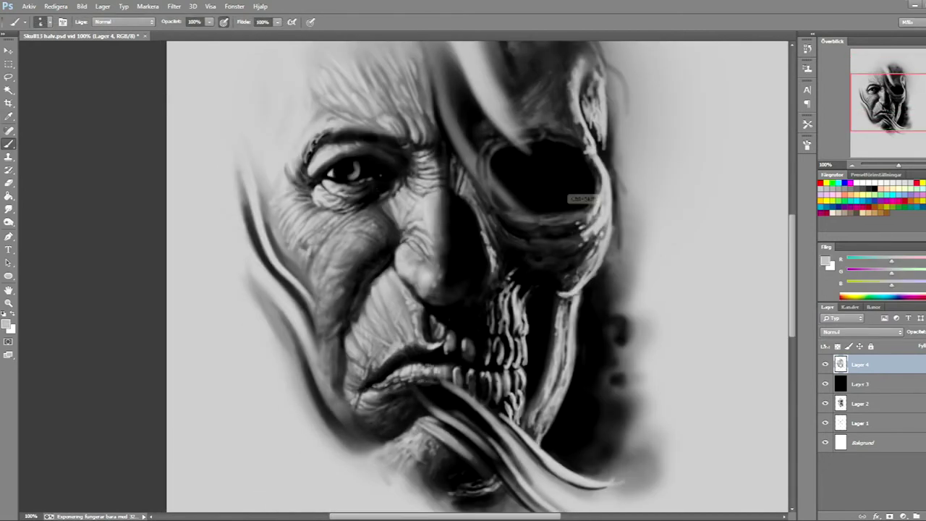
pyautogui.hotkey('ctrl', 'shift', 'alt', 'n')
pyautogui.moveTo(506, 373); pyautogui.dragTo(501, 318)
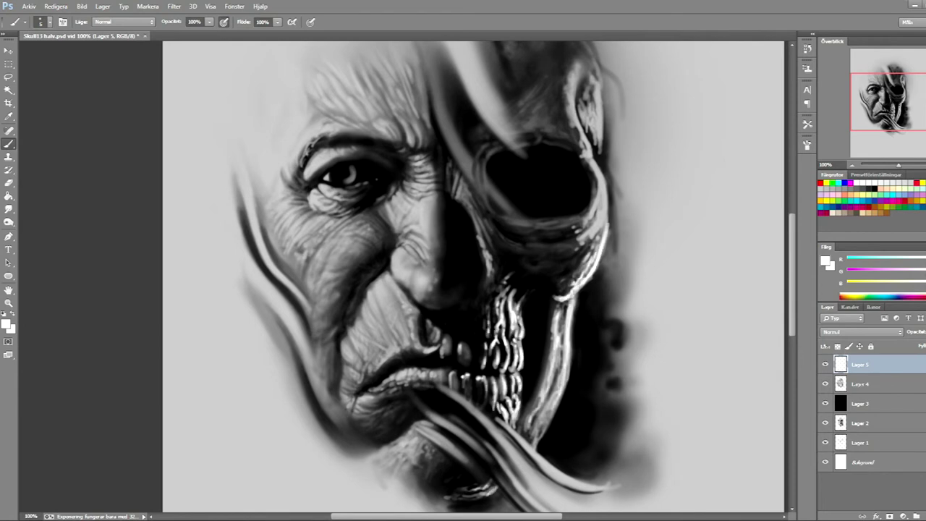
# Add light strokes along the upper eyelid and sample black, light and mid greys
pyautogui.scroll(3, 474, 275)
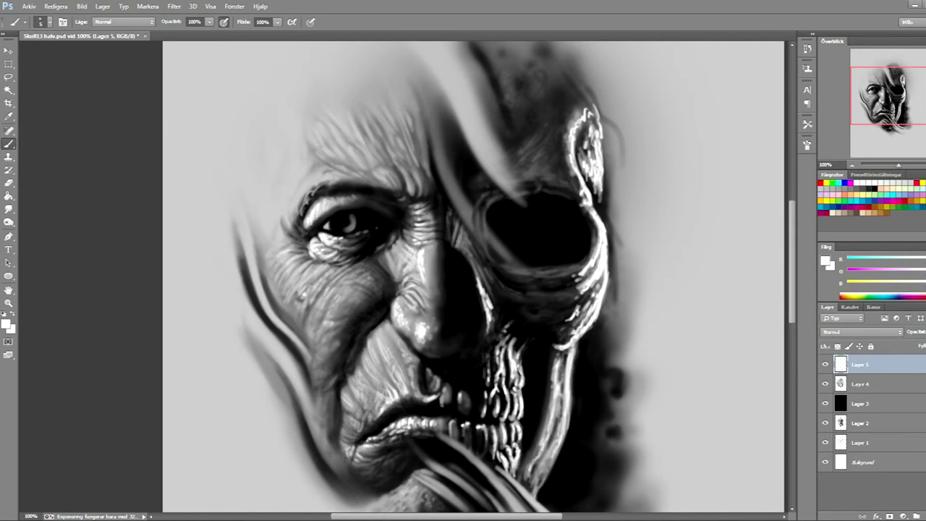
pyautogui.moveTo(298, 217); pyautogui.dragTo(340, 187)
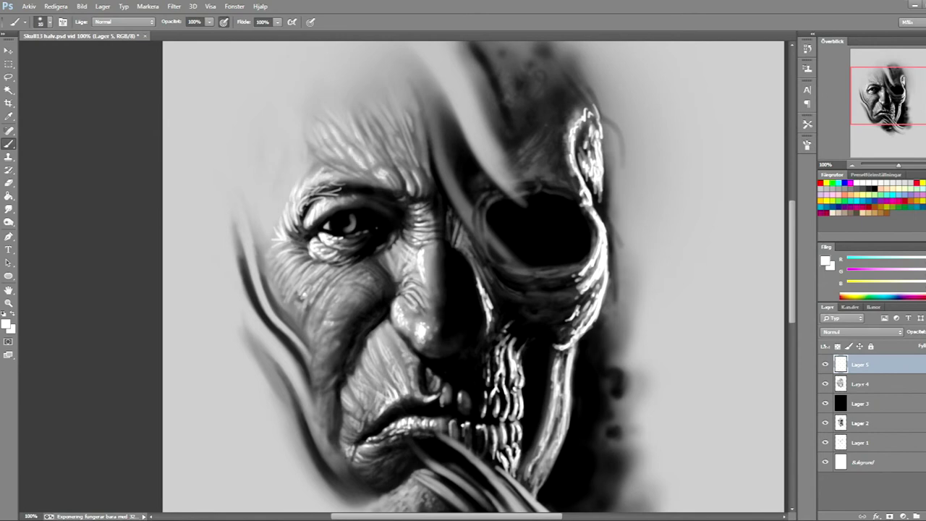
pyautogui.keyDown('alt'); pyautogui.click(312, 168); pyautogui.keyUp('alt')
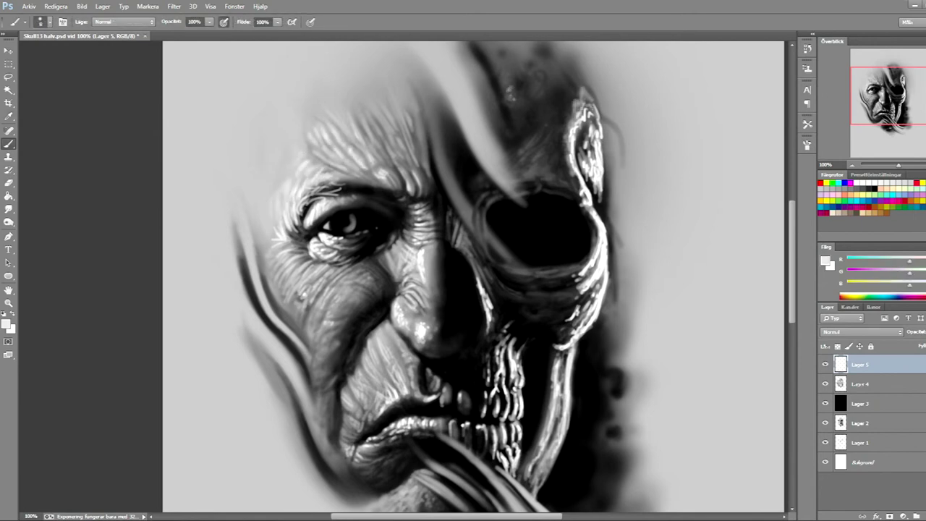
pyautogui.keyDown('alt'); pyautogui.click(492, 202); pyautogui.keyUp('alt')
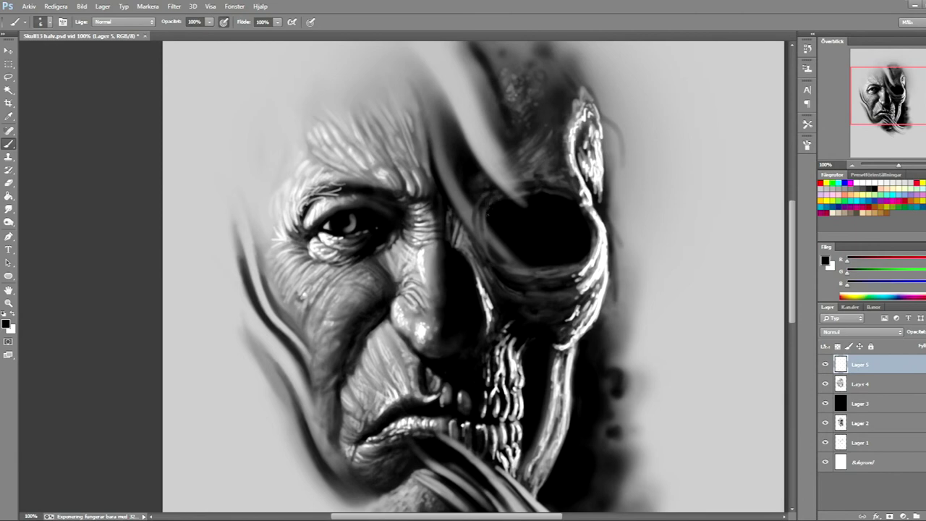
pyautogui.keyDown('alt'); pyautogui.click(521, 275); pyautogui.keyUp('alt')
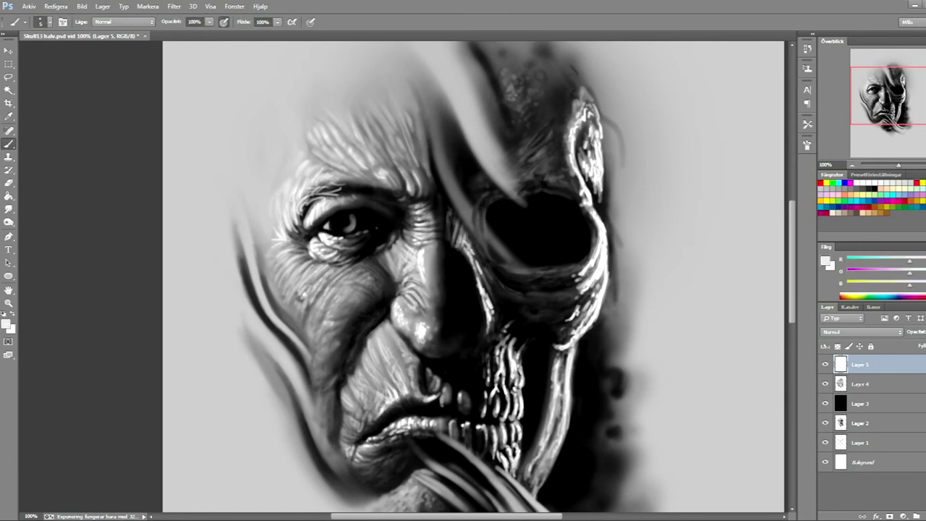
pyautogui.keyDown('alt'); pyautogui.click(490, 331); pyautogui.keyUp('alt')
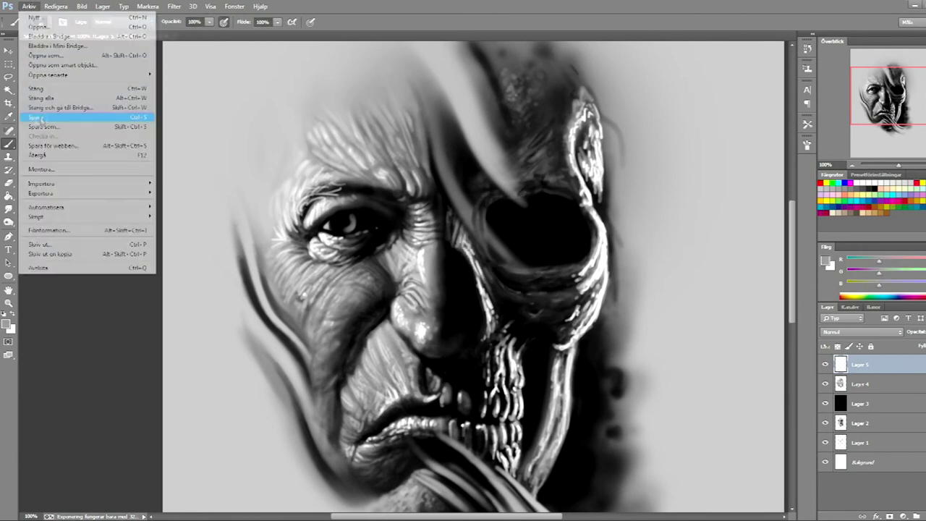
# Add Lager 6, erase on Lager 1, then return to Lager 5 with a white brush
pyautogui.press('x')
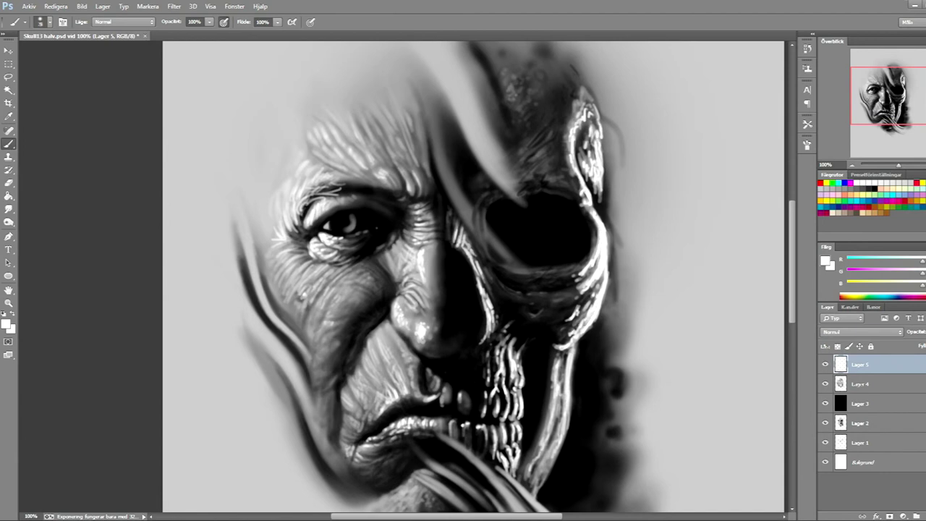
pyautogui.hotkey('ctrl', 'shift', 'alt', 'n')
pyautogui.moveTo(898, 165); pyautogui.dragTo(897, 166)
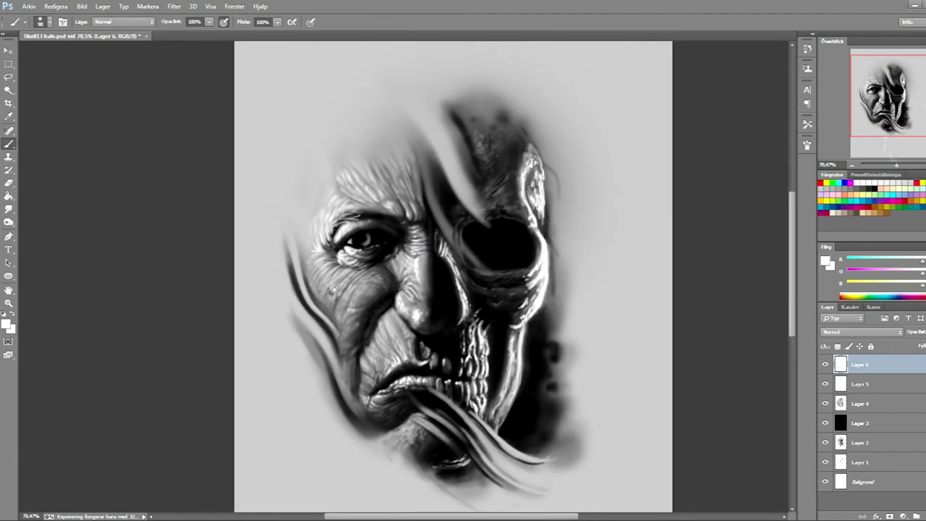
pyautogui.press('e')
pyautogui.click(859, 403)
pyautogui.press('x')
pyautogui.click(859, 462)
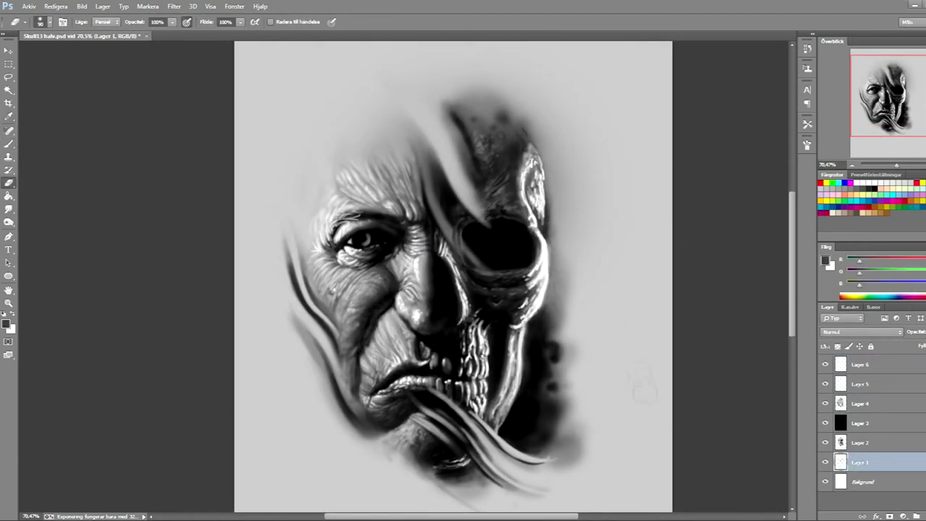
pyautogui.click(859, 383)
pyautogui.press('b')
pyautogui.press('x')
pyautogui.keyDown('alt'); pyautogui.scroll(5, 326, 241); pyautogui.keyUp('alt')
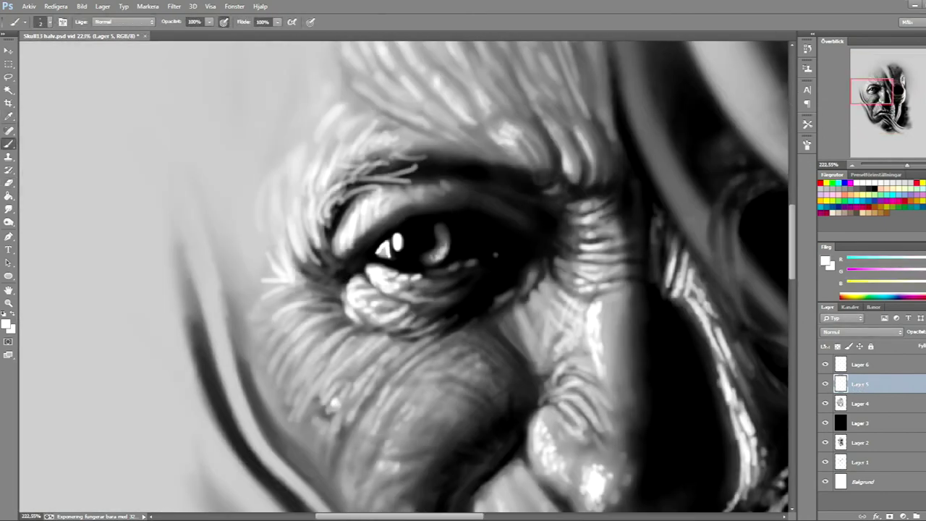
# Stamp a merged copy of visible layers as Lager 6 kopiera and begin transforming it
pyautogui.hotkey('ctrl', '0')
pyautogui.rightClick(861, 364)
pyautogui.click(752, 323)
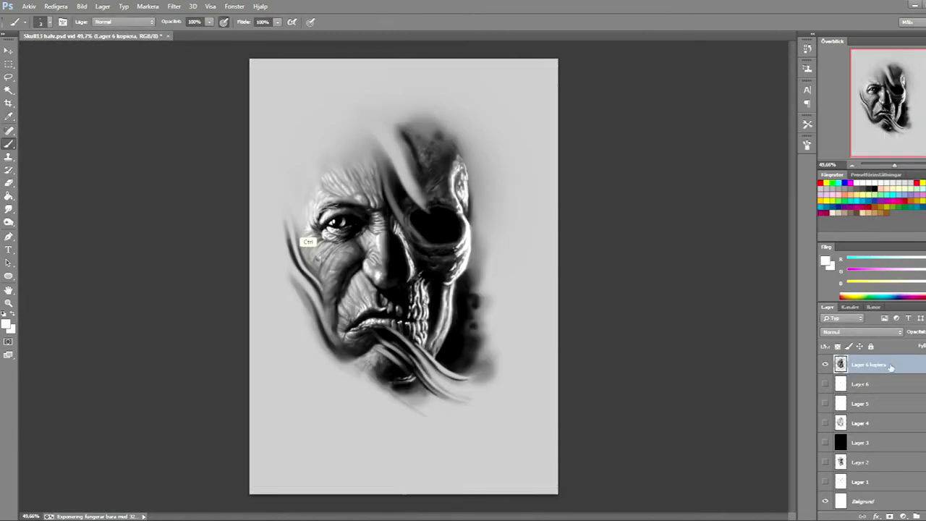
pyautogui.hotkey('ctrl', 't')
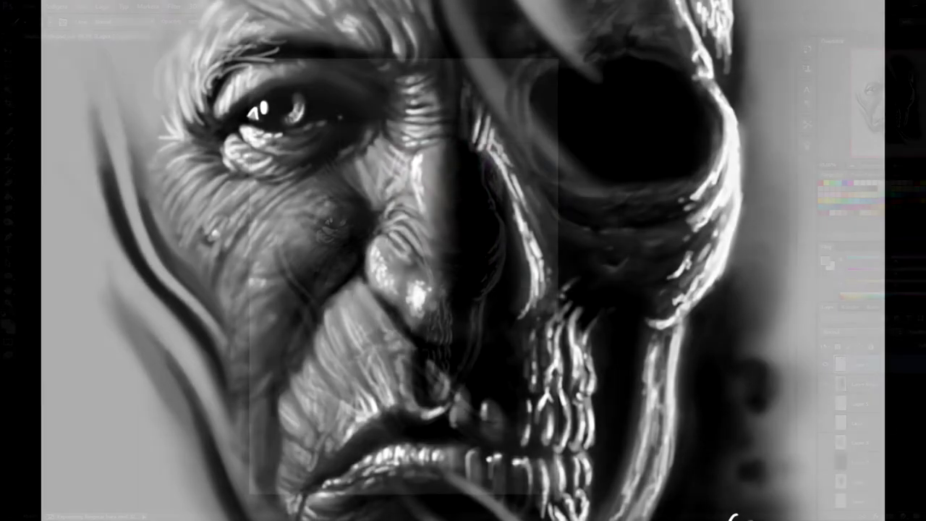